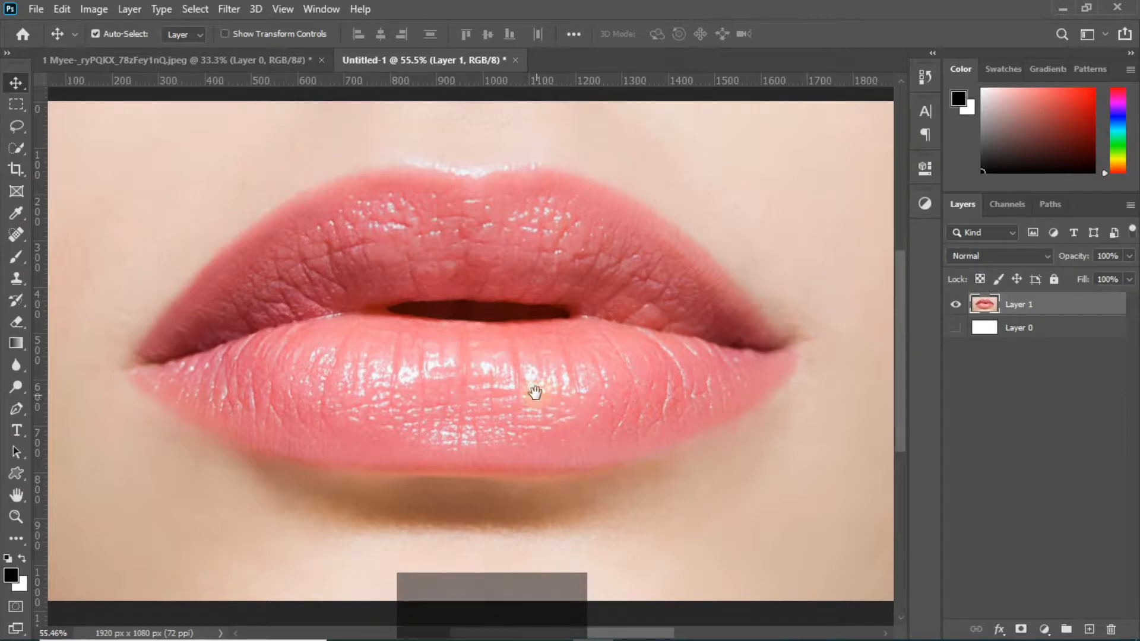
Set up the Brush tool with a Soft Round tip, 0% hardness and 45 px size, testing one dab on the lips and undoing it.
key("space")
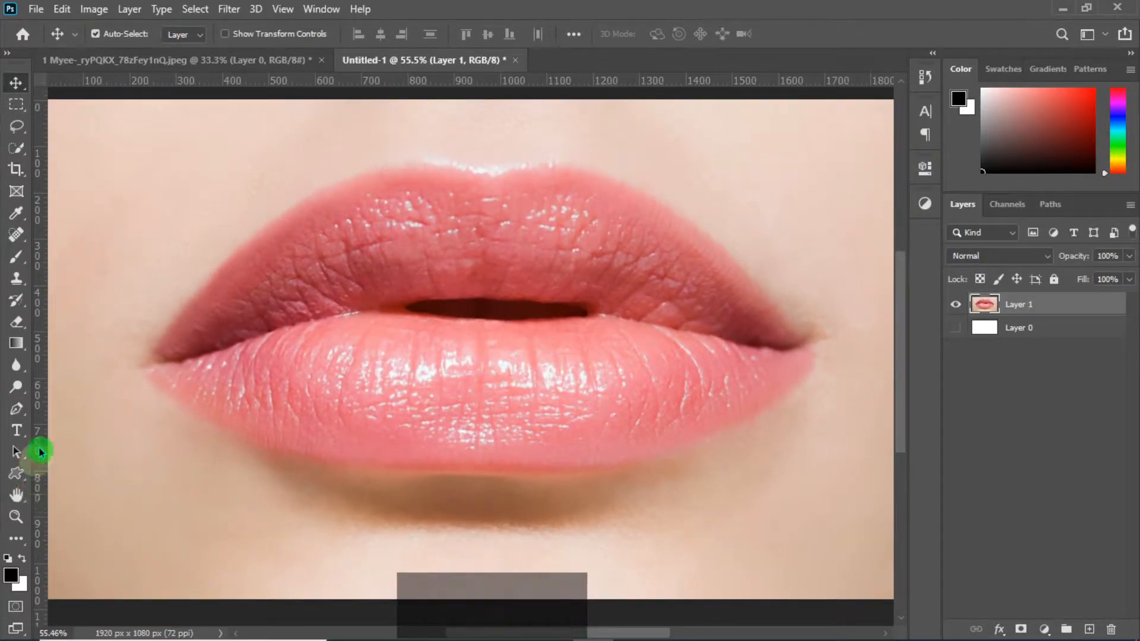
left_click(16, 262)
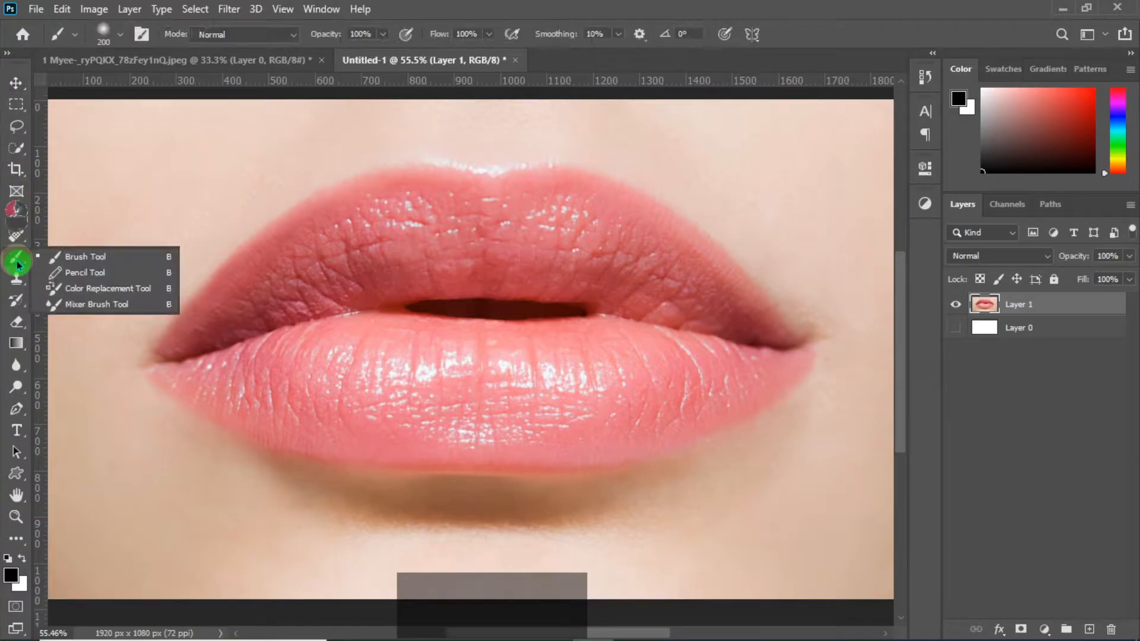
left_click(87, 265)
left_click(121, 34)
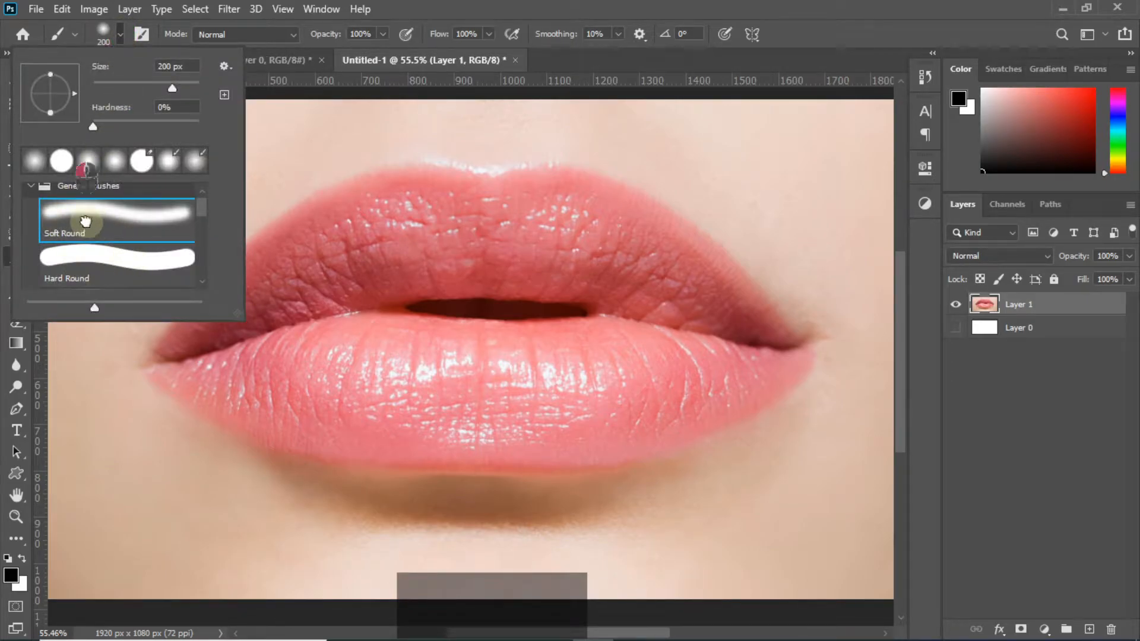
mouse_move(94, 127)
left_mouse_down()
mouse_move(148, 127)
mouse_move(84, 126)
left_mouse_up()
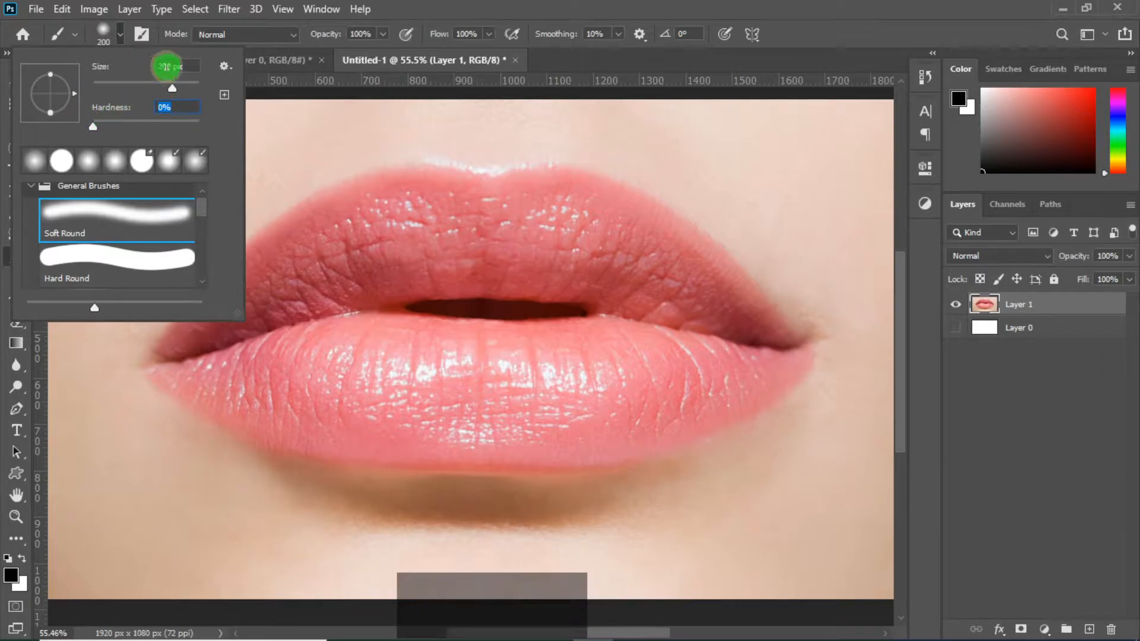
left_click(169, 65)
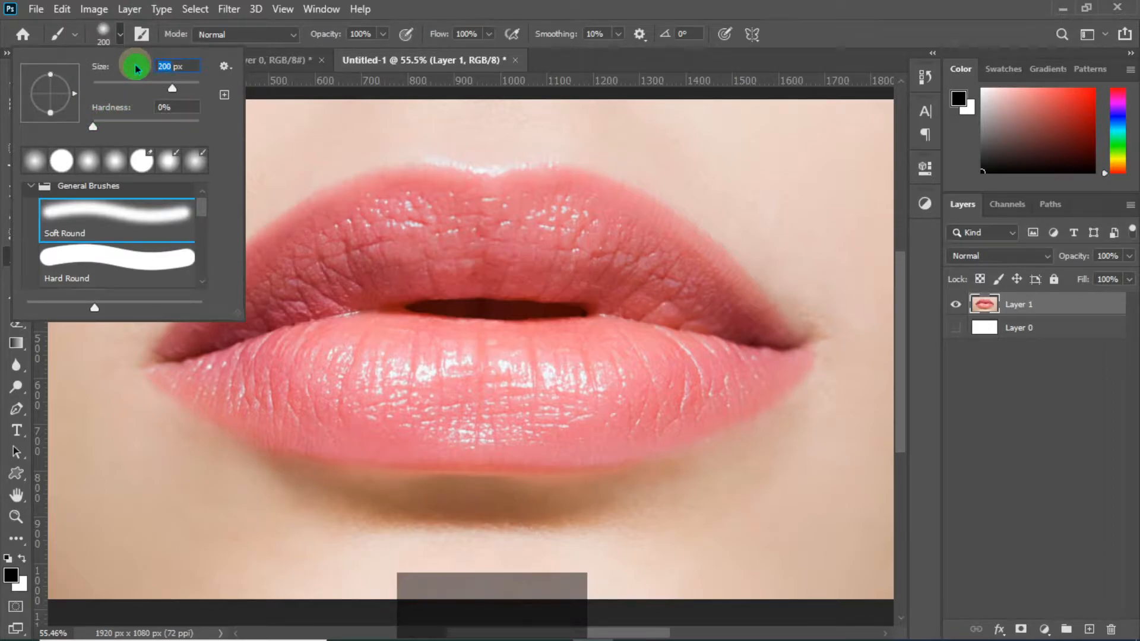
left_click_drag(136, 68, 119, 90)
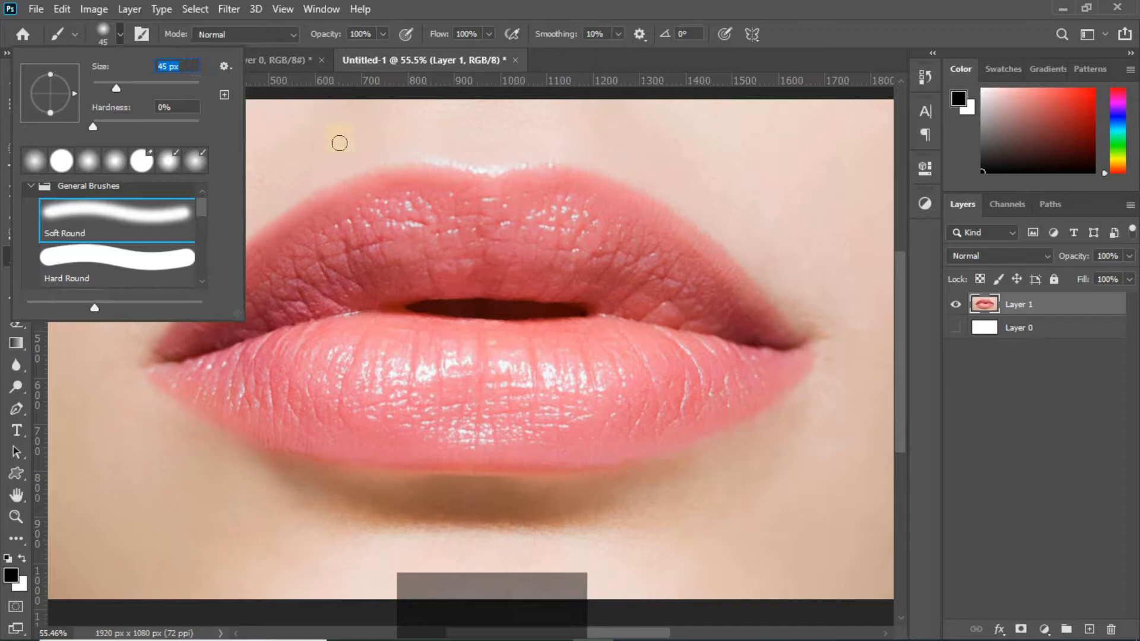
left_click(392, 204)
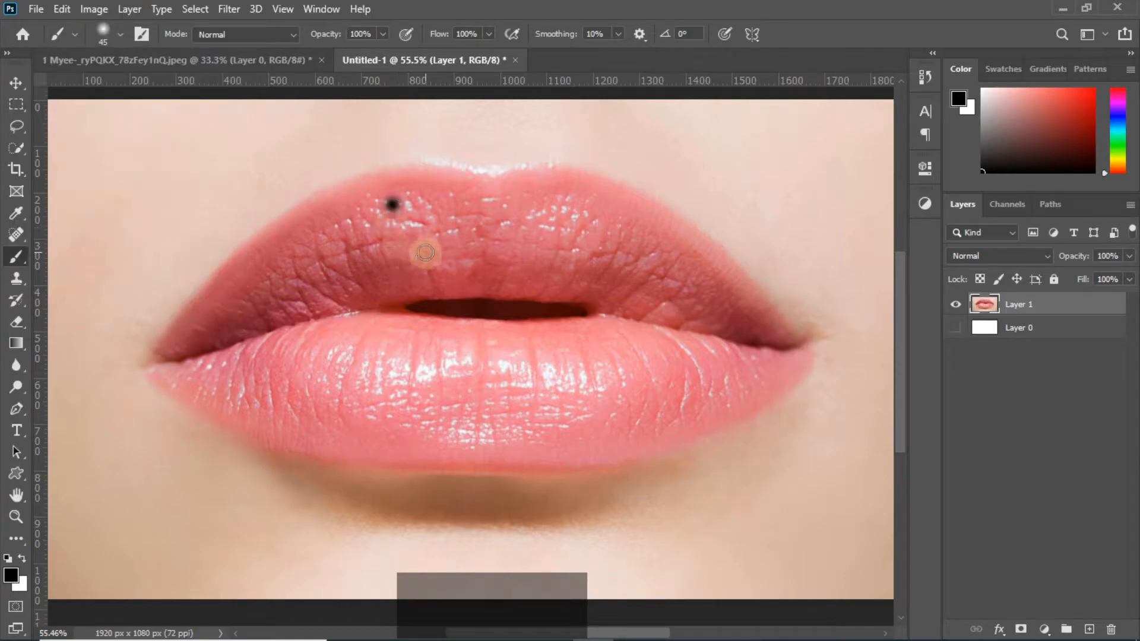
key("ctrl+z")
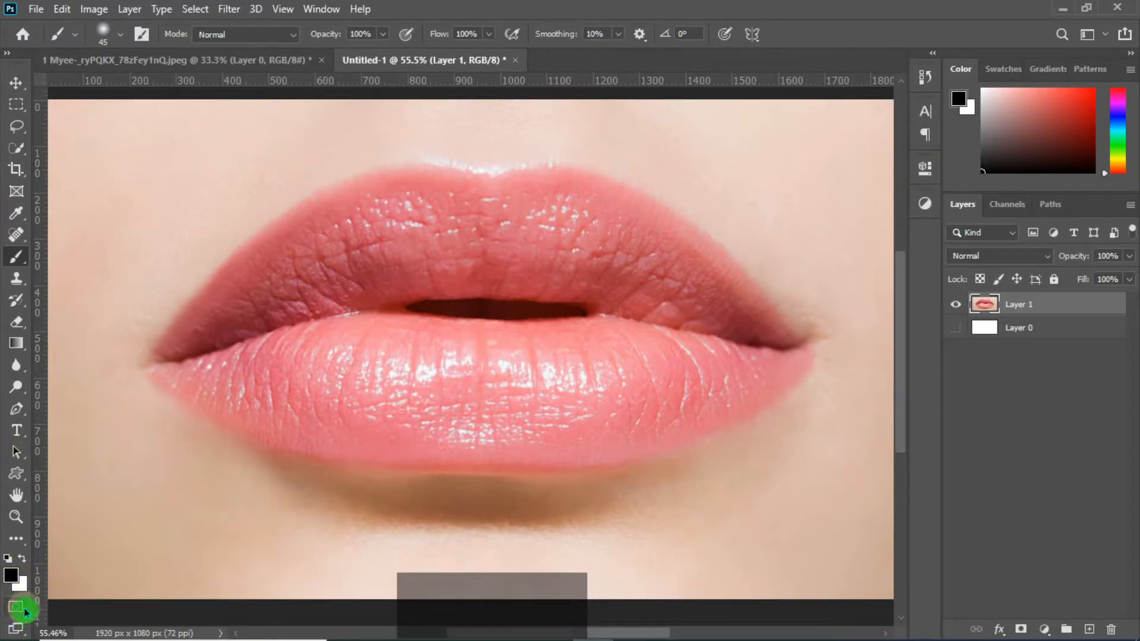
Enter Quick Mask mode and paint over both lips with a soft brush up to their edges, leaving the mouth opening unmasked.
key("q")
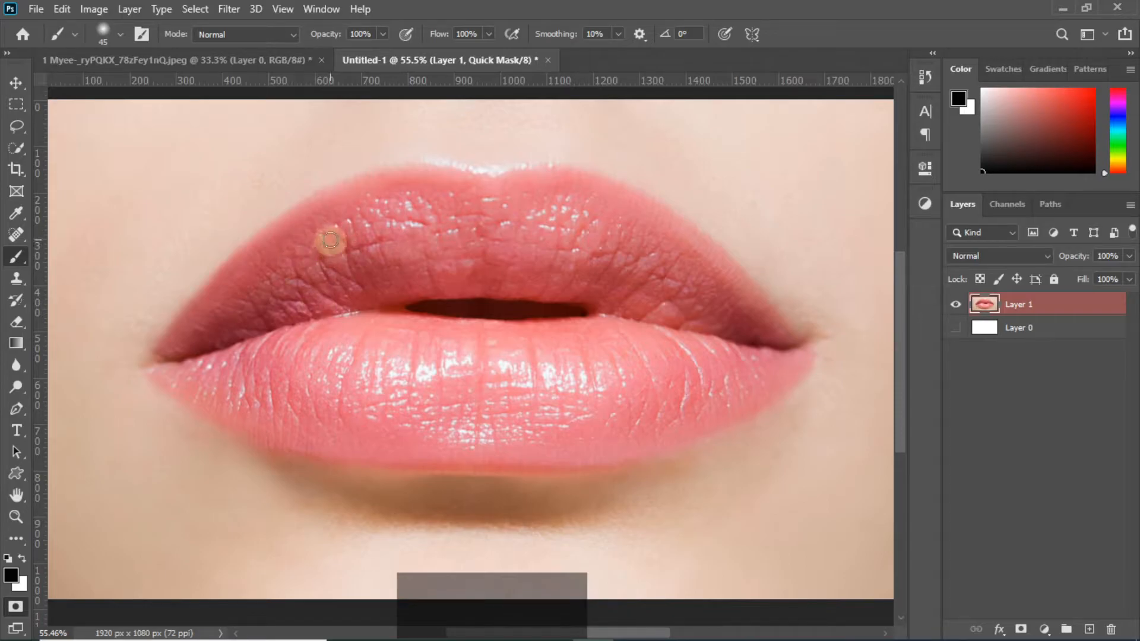
key("bracketright")
key("bracketright")
key("bracketright")
key("bracketright")
key("bracketright")
key("bracketright")
key("bracketright")
key("bracketleft")
key("bracketleft")
mouse_move(345, 192)
left_mouse_down()
mouse_move(275, 247)
mouse_move(157, 373)
mouse_move(281, 425)
mouse_move(490, 451)
mouse_move(610, 446)
mouse_move(759, 388)
mouse_move(798, 343)
left_mouse_up()
key("ctrl+z")
mouse_move(478, 191)
left_mouse_down()
mouse_move(280, 244)
mouse_move(188, 323)
mouse_move(170, 362)
mouse_move(234, 412)
mouse_move(357, 445)
mouse_move(682, 420)
mouse_move(736, 400)
mouse_move(792, 352)
mouse_move(720, 267)
mouse_move(557, 186)
mouse_move(470, 191)
left_mouse_up()
key("bracketright")
key("bracketright")
key("bracketright")
key("bracketright")
mouse_move(366, 264)
left_mouse_down()
mouse_move(225, 346)
mouse_move(368, 334)
mouse_move(395, 351)
mouse_move(619, 370)
left_mouse_up()
key("ctrl+z")
key("ctrl+z")
key("bracketleft")
key("bracketleft")
key("bracketleft")
key("bracketleft")
mouse_move(414, 279)
left_mouse_down()
mouse_move(522, 280)
mouse_move(616, 316)
mouse_move(501, 340)
mouse_move(386, 325)
mouse_move(381, 284)
mouse_move(420, 342)
mouse_move(556, 339)
mouse_move(615, 300)
mouse_move(519, 270)
mouse_move(384, 287)
mouse_move(379, 330)
mouse_move(413, 199)
mouse_move(257, 322)
mouse_move(248, 354)
mouse_move(346, 382)
mouse_move(354, 265)
mouse_move(338, 370)
mouse_move(467, 427)
mouse_move(480, 365)
mouse_move(679, 341)
mouse_move(762, 348)
mouse_move(630, 399)
mouse_move(631, 259)
mouse_move(464, 219)
mouse_move(532, 234)
mouse_move(631, 297)
left_mouse_up()
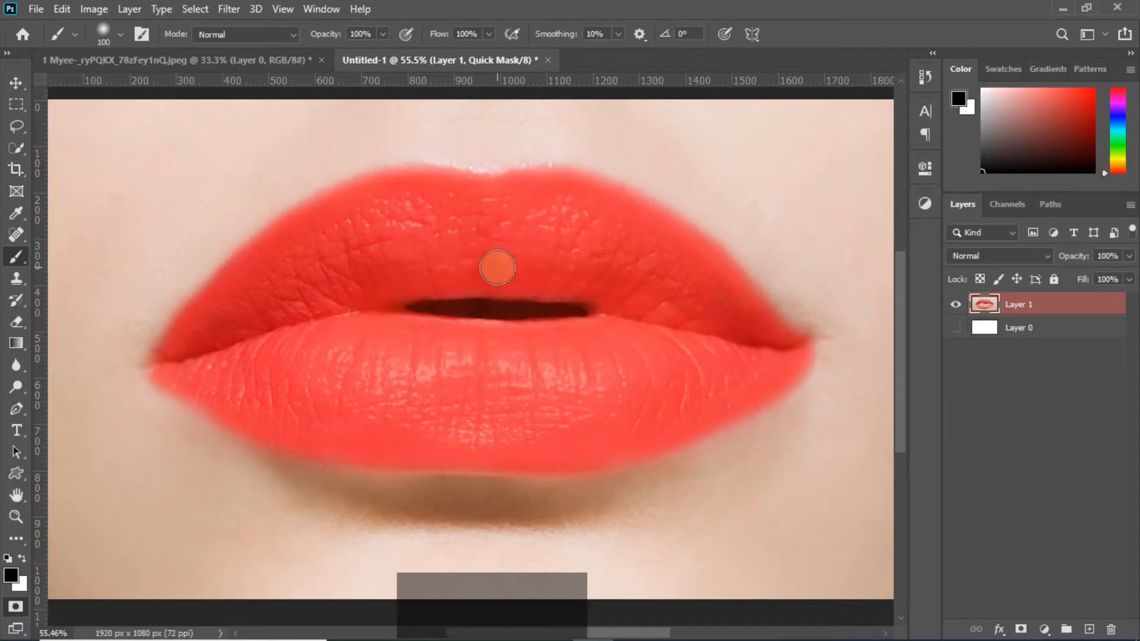
Exit Quick Mask mode and invert the resulting selection so only the lips are selected.
key("q")
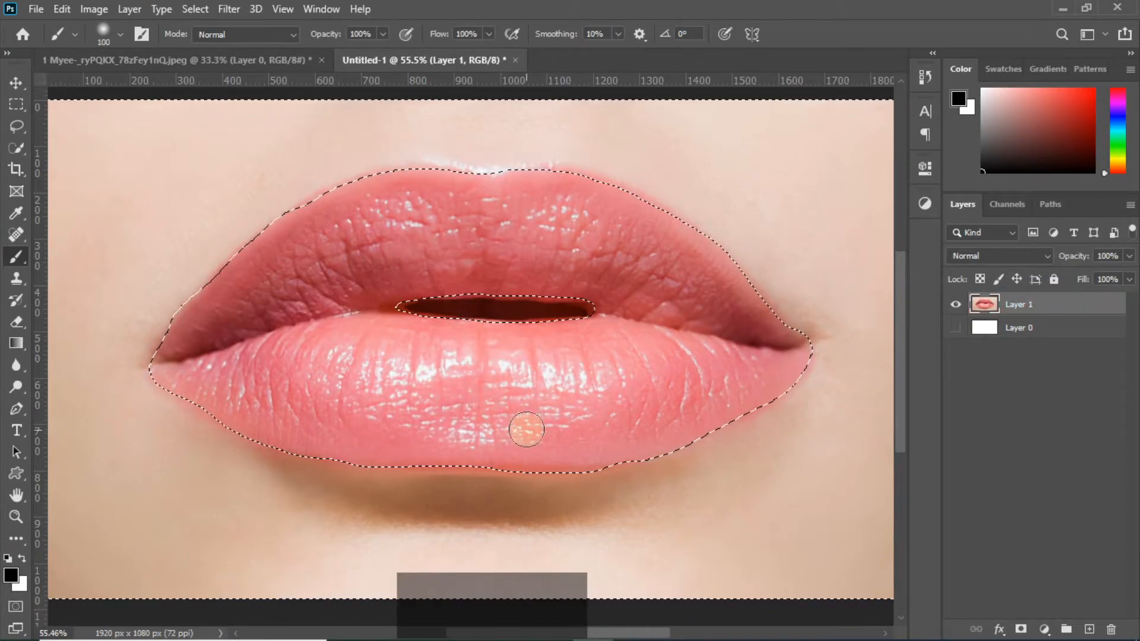
left_click(195, 9)
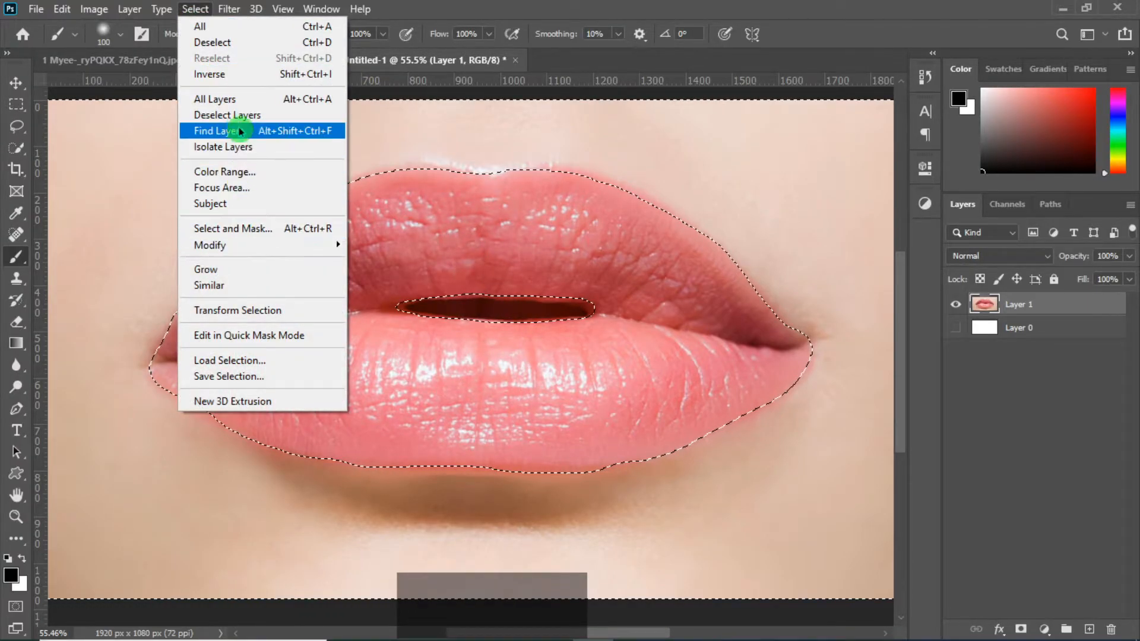
left_click(245, 75)
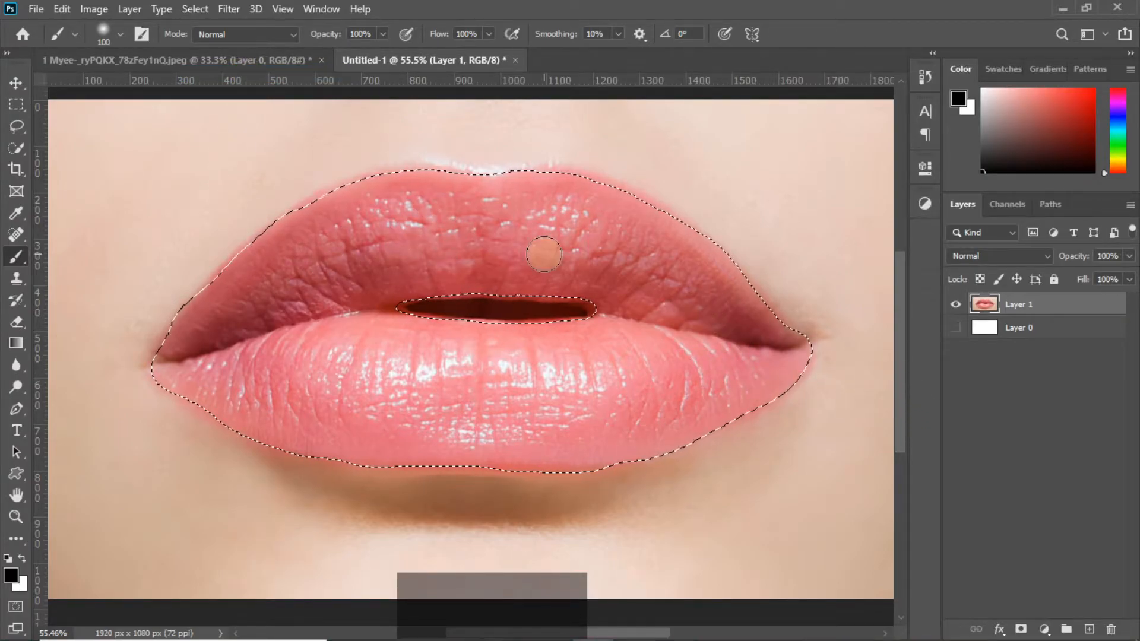
Add a Solid Color fill layer over the lip selection in pure red, ff0000.
left_click(1045, 631)
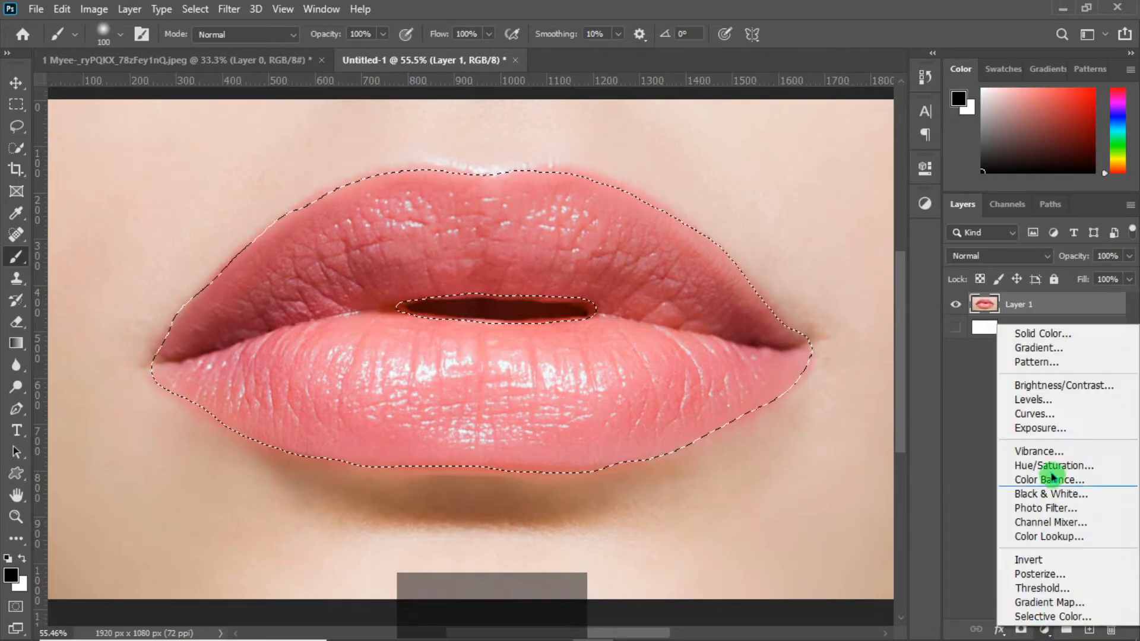
left_click(1050, 326)
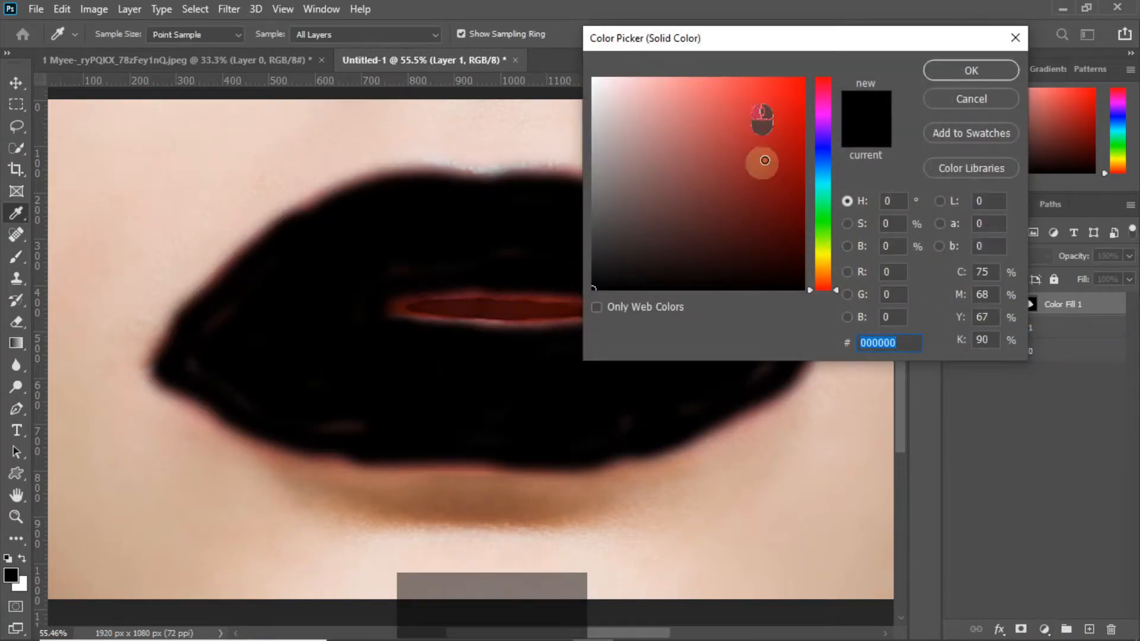
left_click_drag(758, 163, 830, 56)
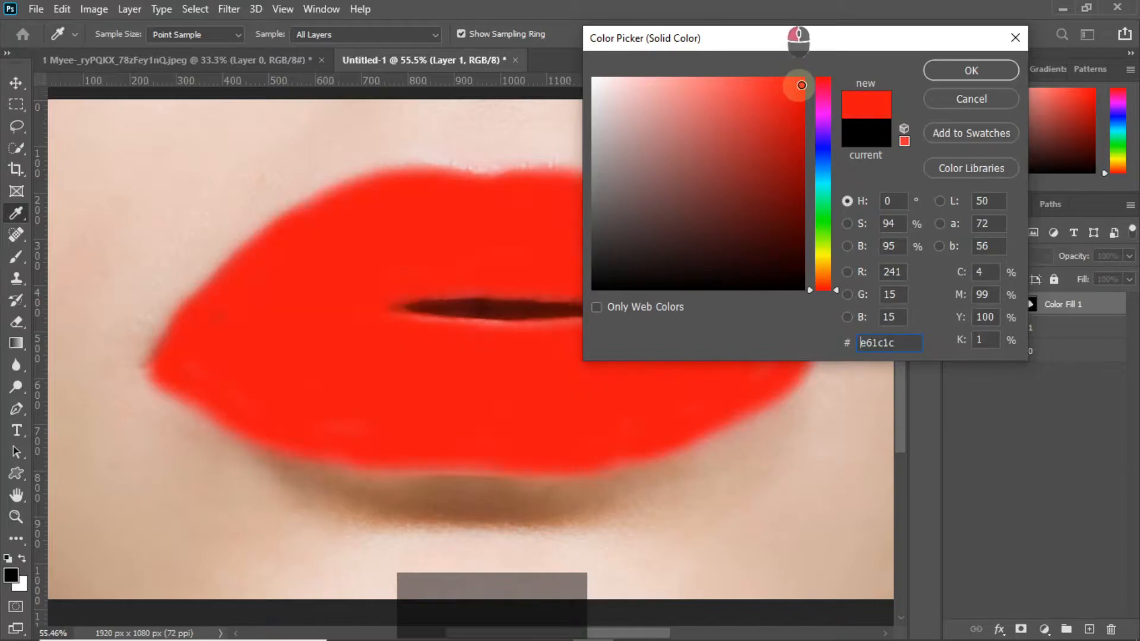
left_click(969, 71)
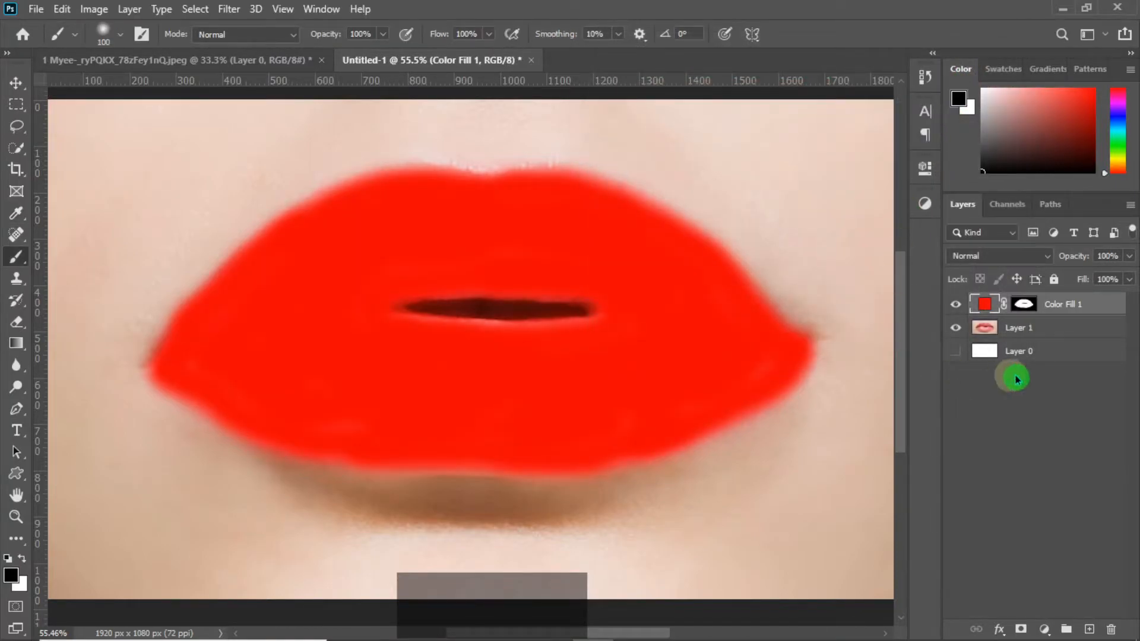
Try the Soft Light and Hue blend modes on the red fill layer and compare the lips with the layer hidden and shown.
left_click(1050, 256)
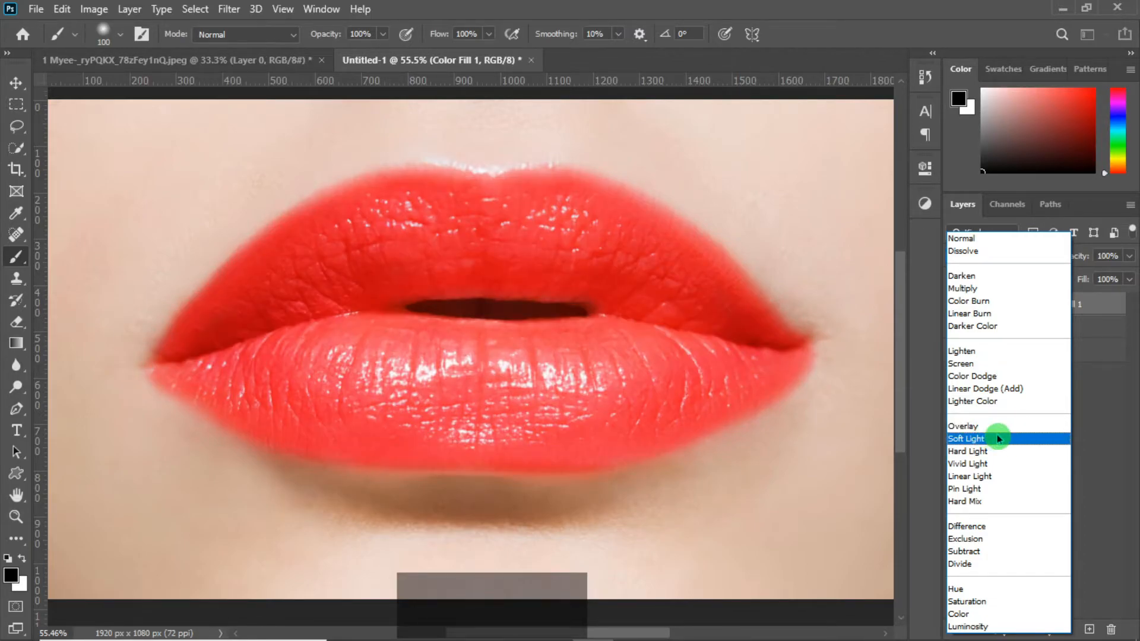
left_click(1000, 439)
left_click(1008, 255)
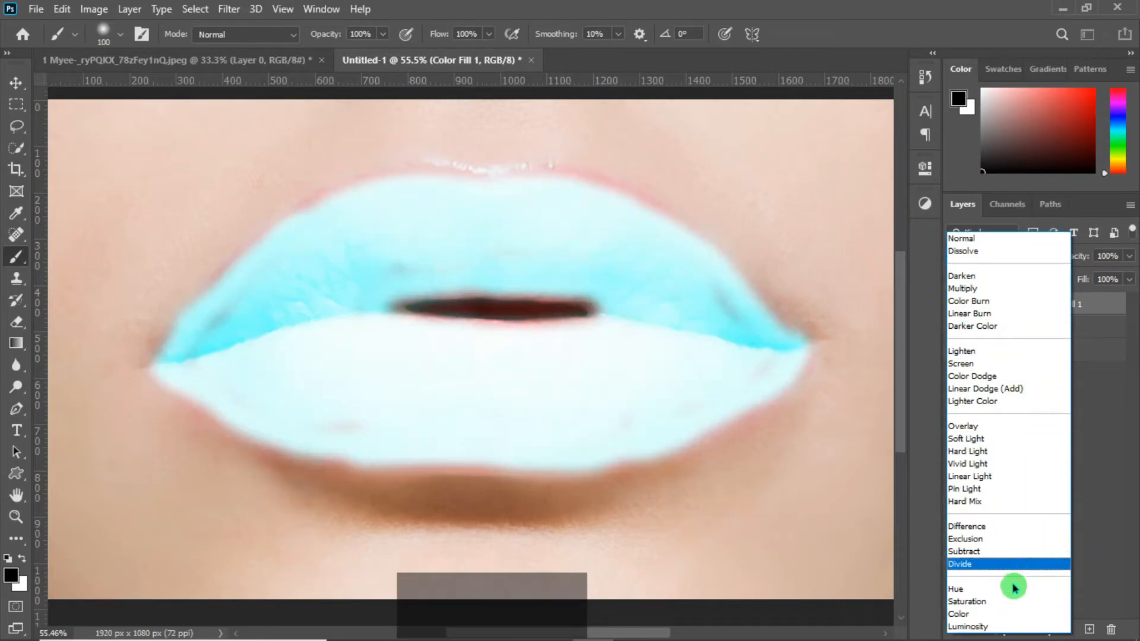
left_click(997, 593)
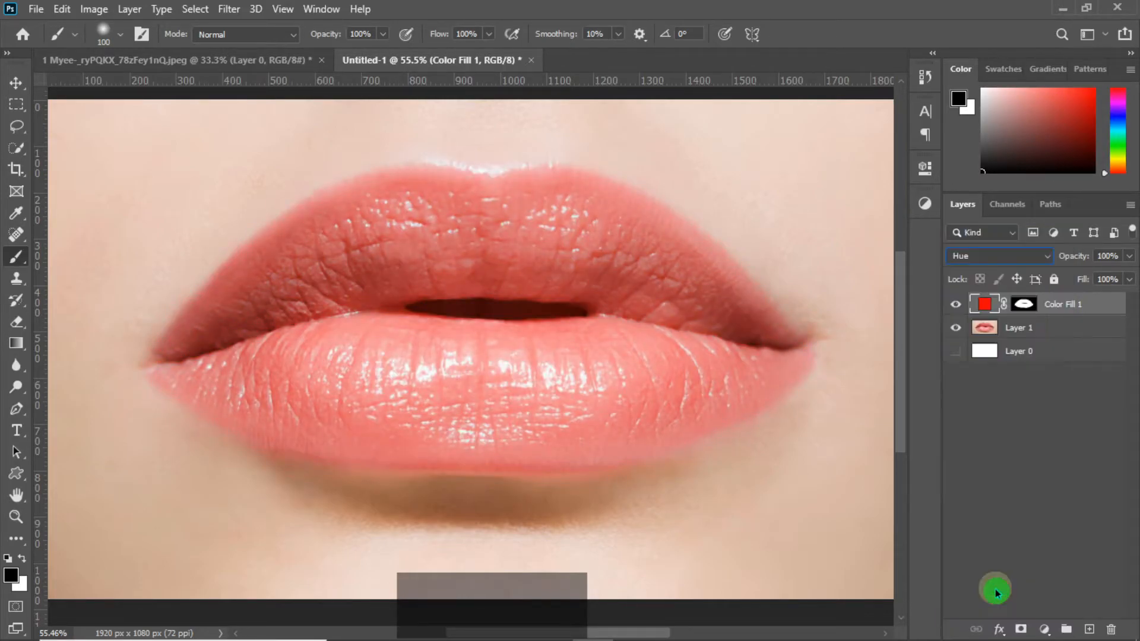
left_click(957, 305)
left_click(957, 306)
Set the red fill layer's blend mode to Soft Light and toggle its visibility to compare before and after.
left_click(1045, 256)
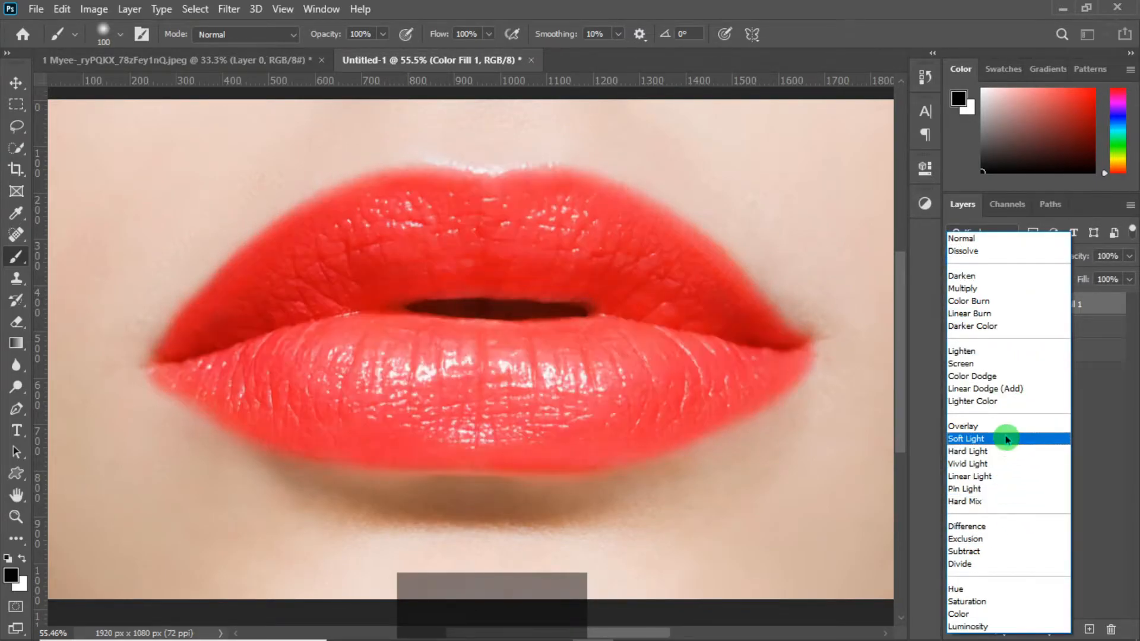
left_click(1008, 438)
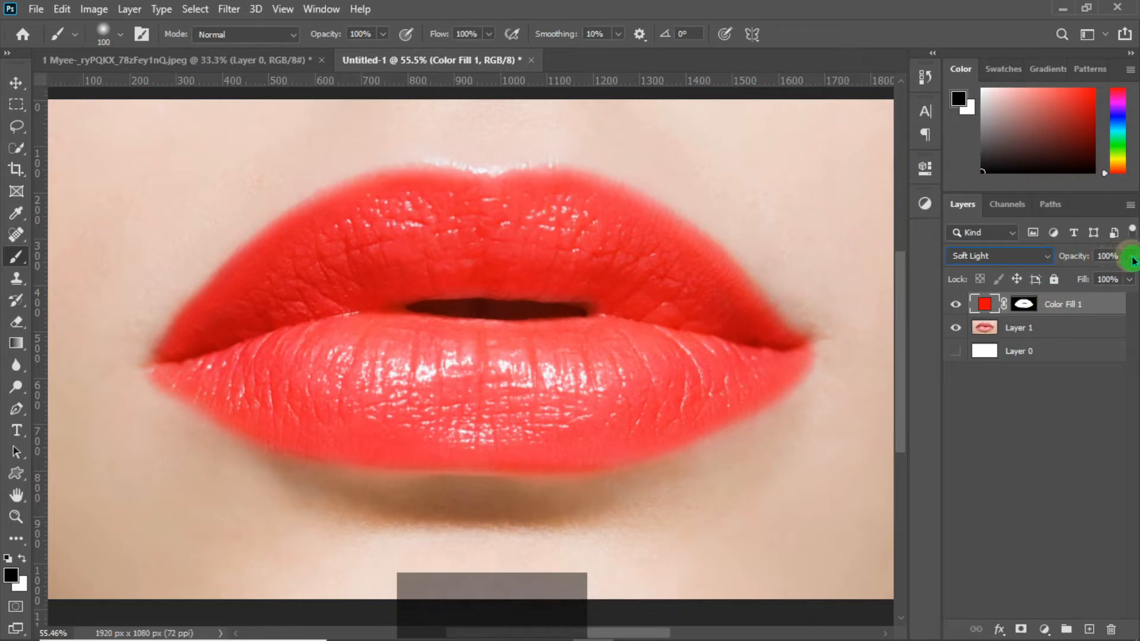
left_click(956, 305)
left_click(956, 305)
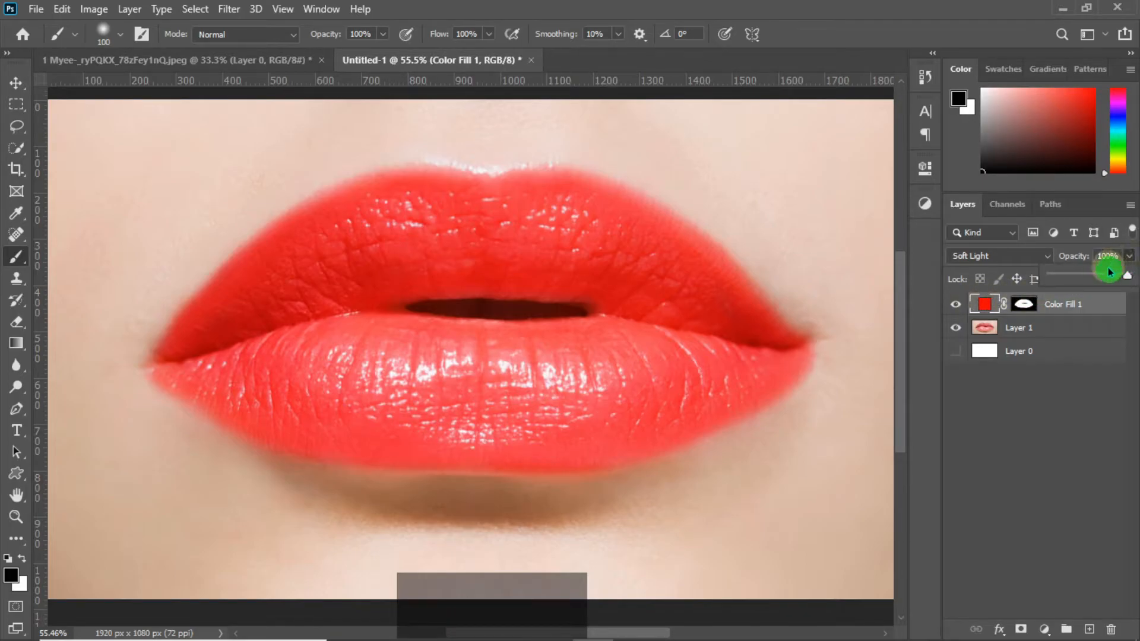
Lower the red fill layer's opacity to 75%, then deselect it and toggle its visibility to compare the lips.
left_click(1103, 275)
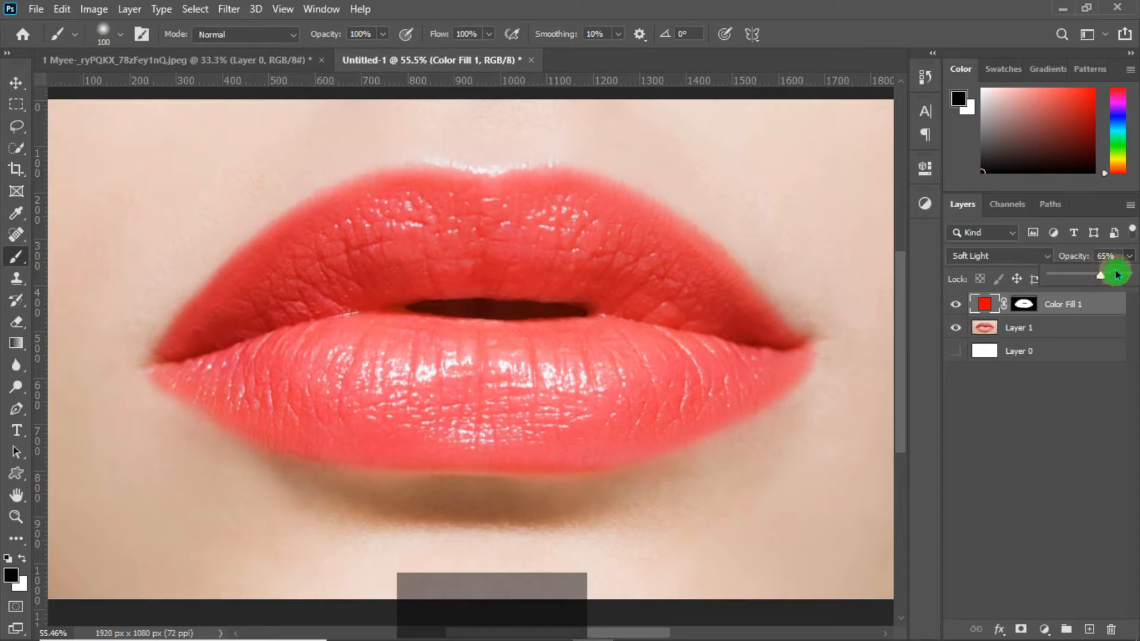
left_click_drag(1109, 257, 1088, 256)
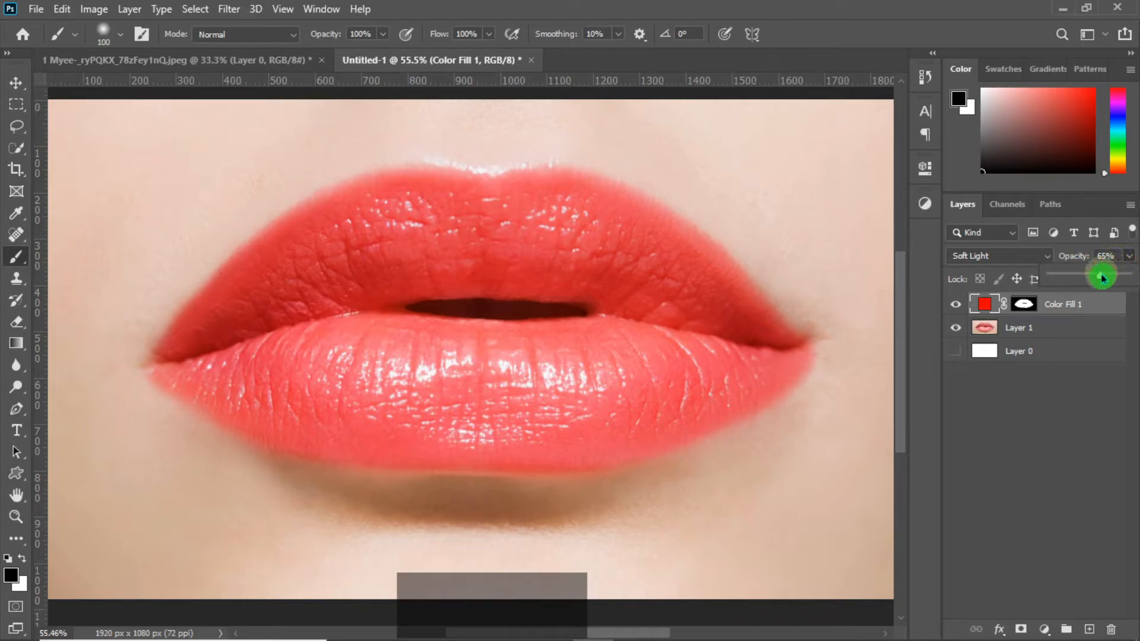
left_click_drag(1102, 281, 1110, 281)
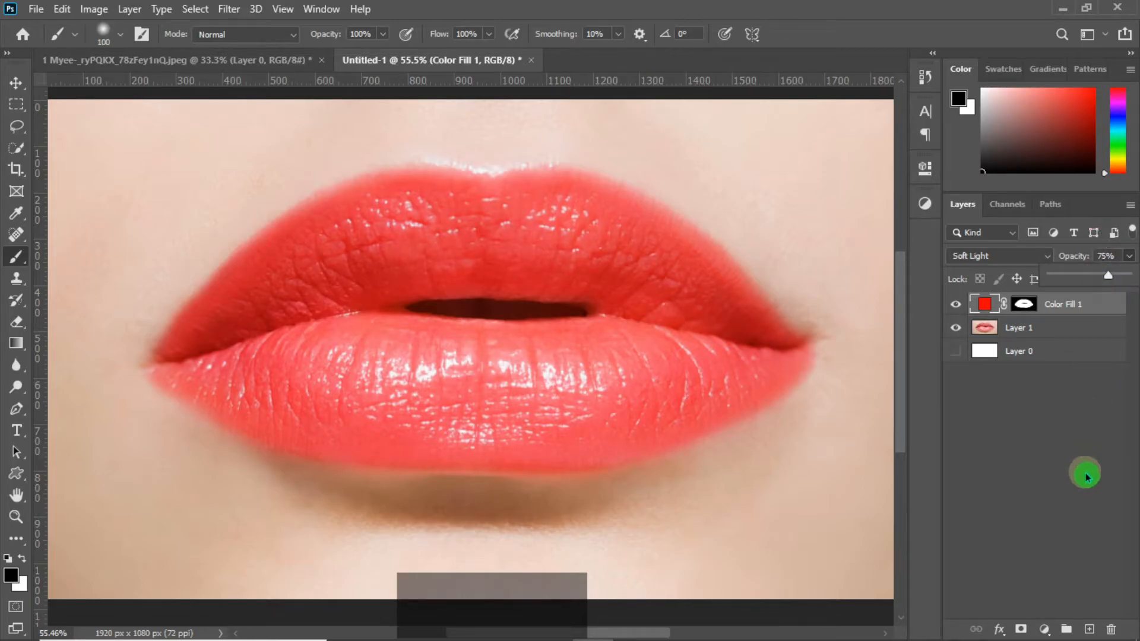
left_click(1072, 455)
left_click(957, 305)
left_click(956, 305)
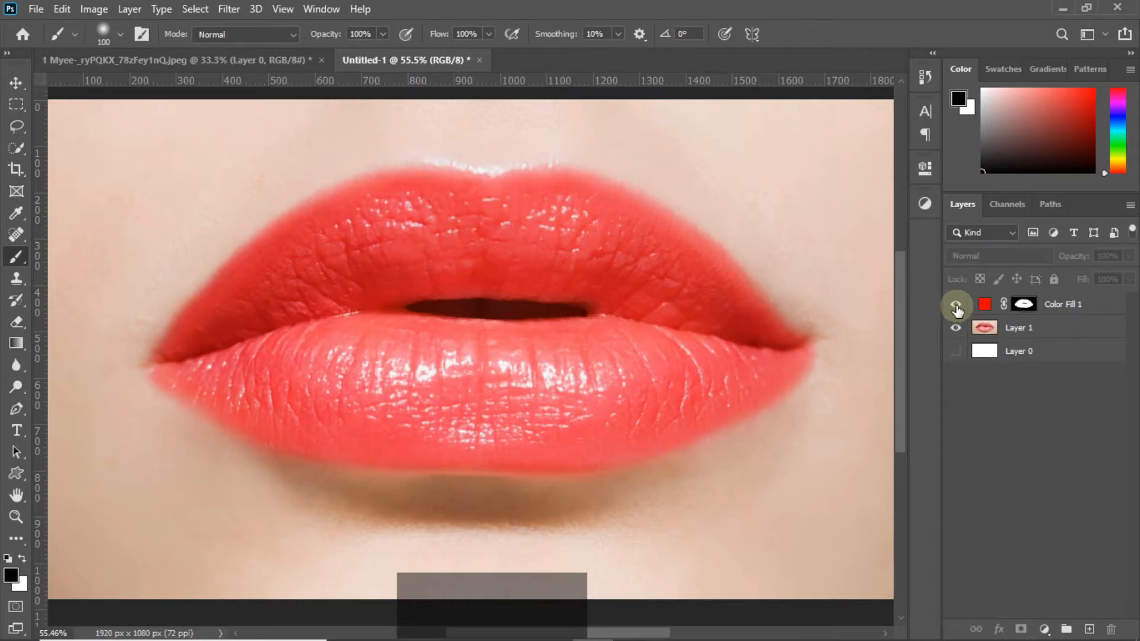
Reopen the fill layer's color, try green, yellow and orange hues on the lips, and apply cyan.
double_click(983, 306)
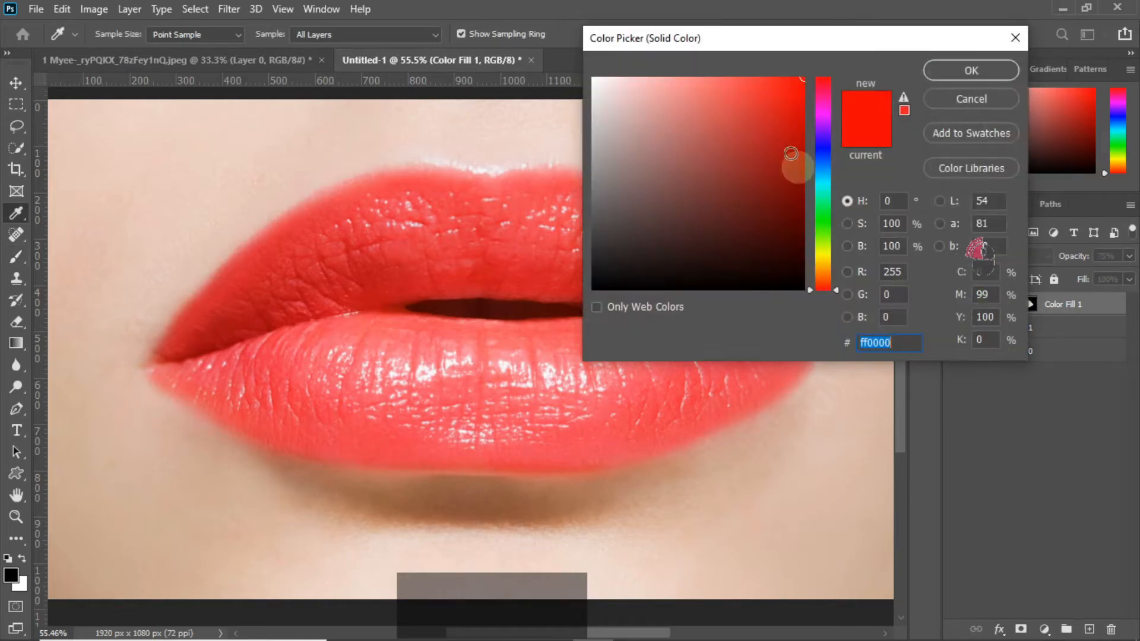
left_click_drag(790, 38, 965, 32)
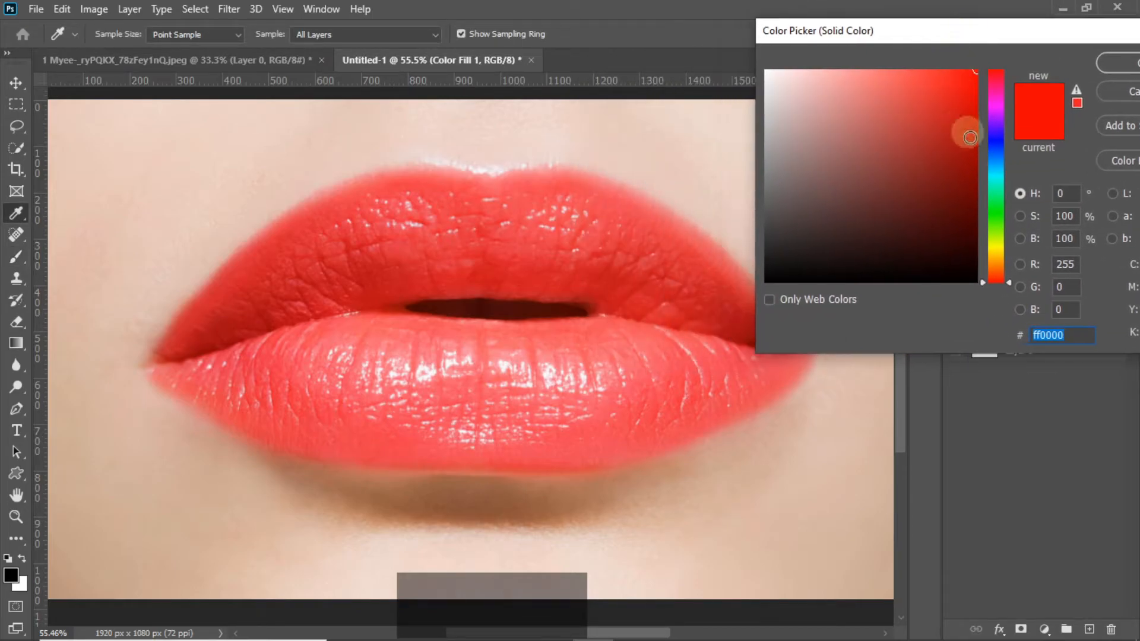
left_click(996, 109)
left_click(996, 172)
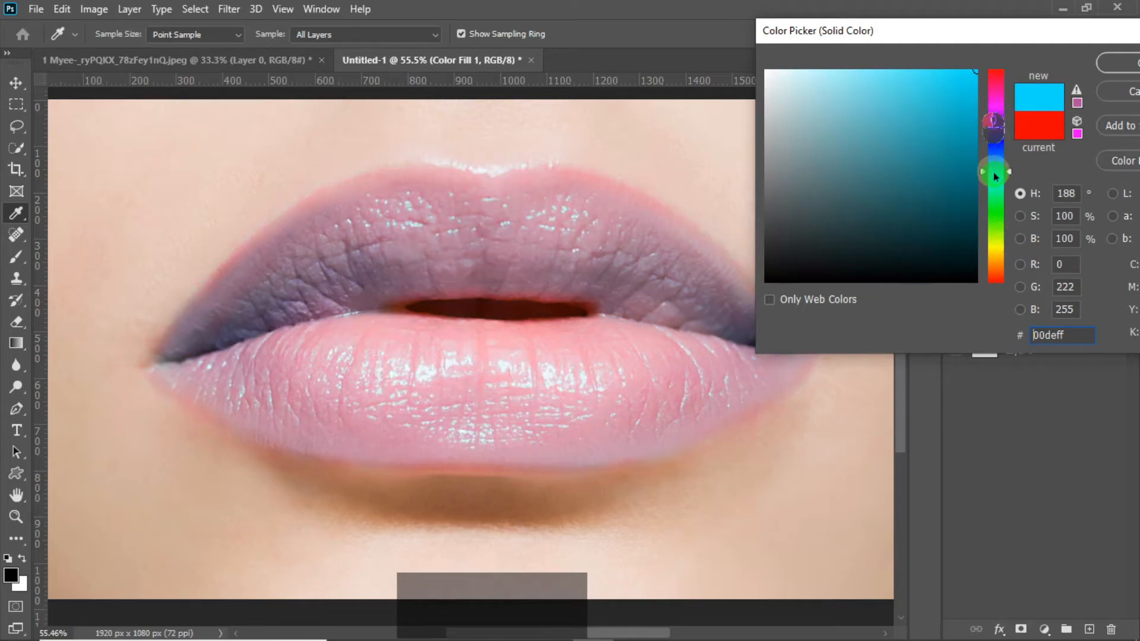
left_click(999, 193)
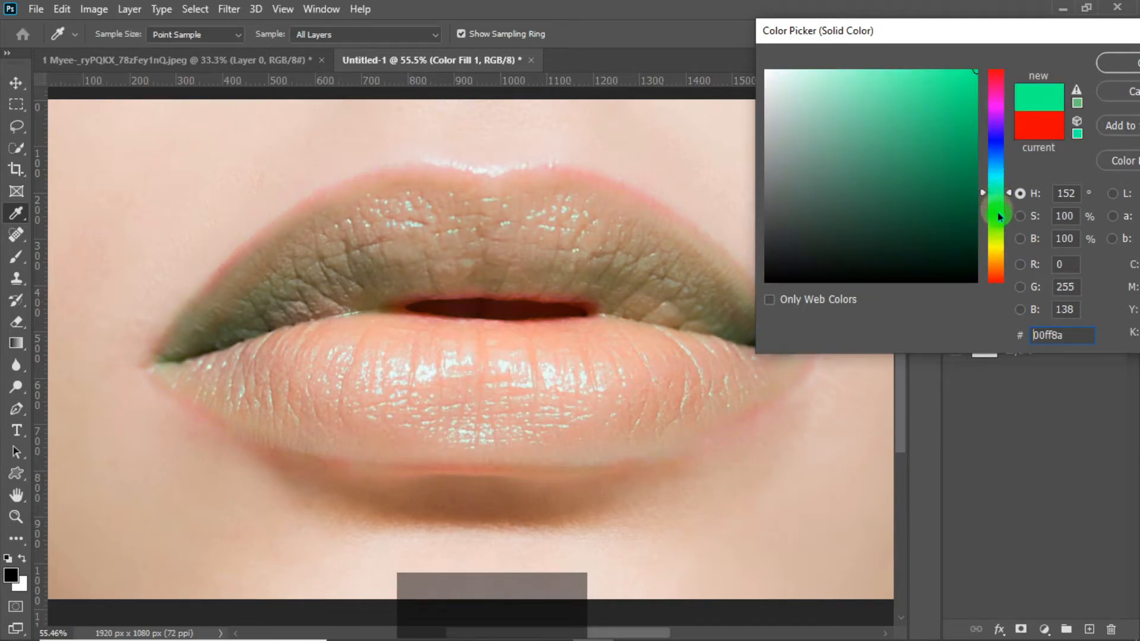
left_click(999, 214)
left_click(1001, 248)
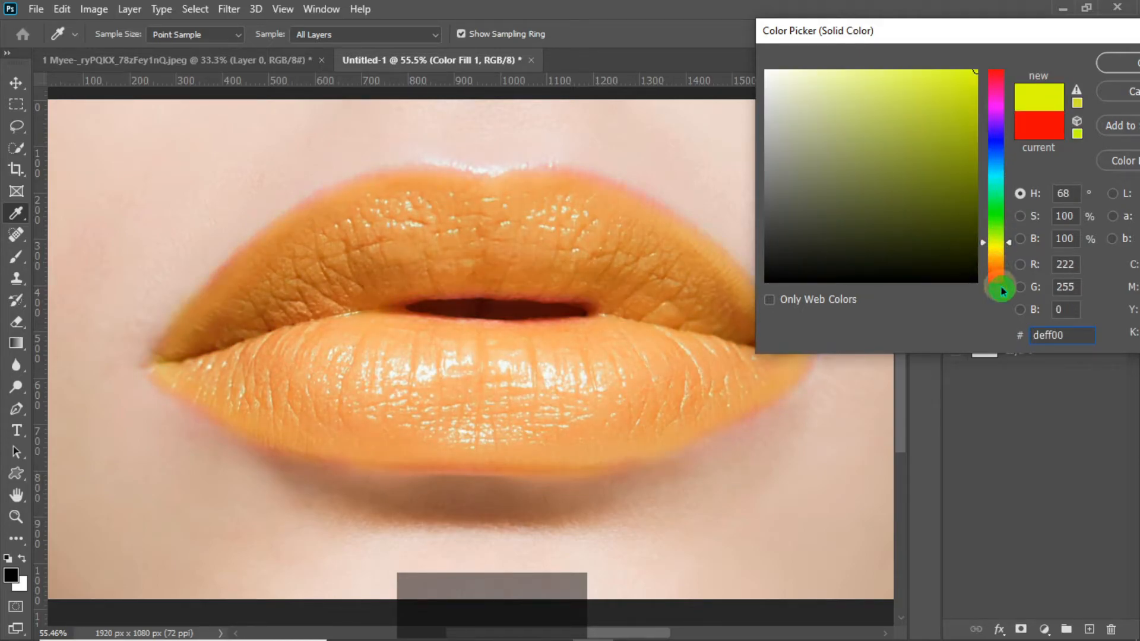
left_click(1000, 273)
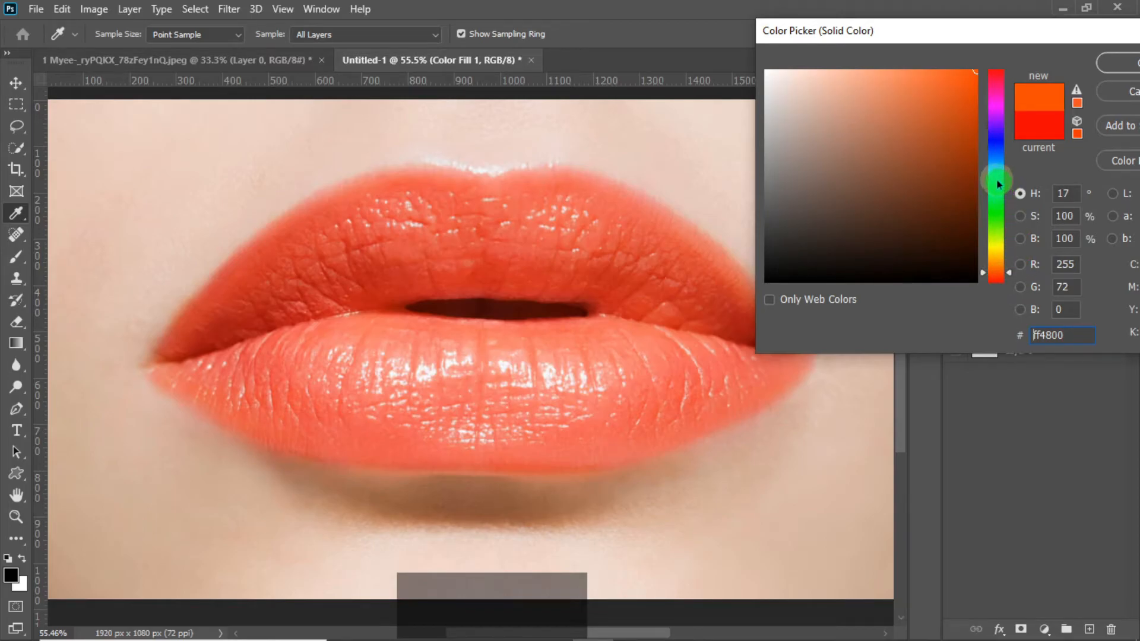
left_click(997, 179)
left_click(1113, 69)
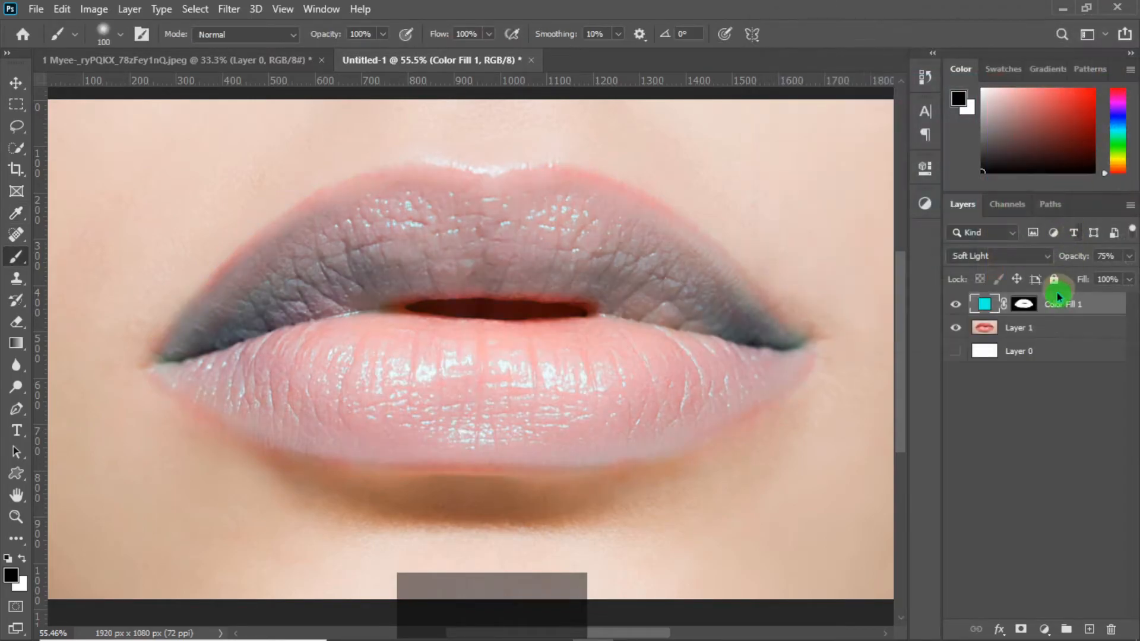
Set the cyan fill layer's blend mode to Hue.
left_click(1009, 257)
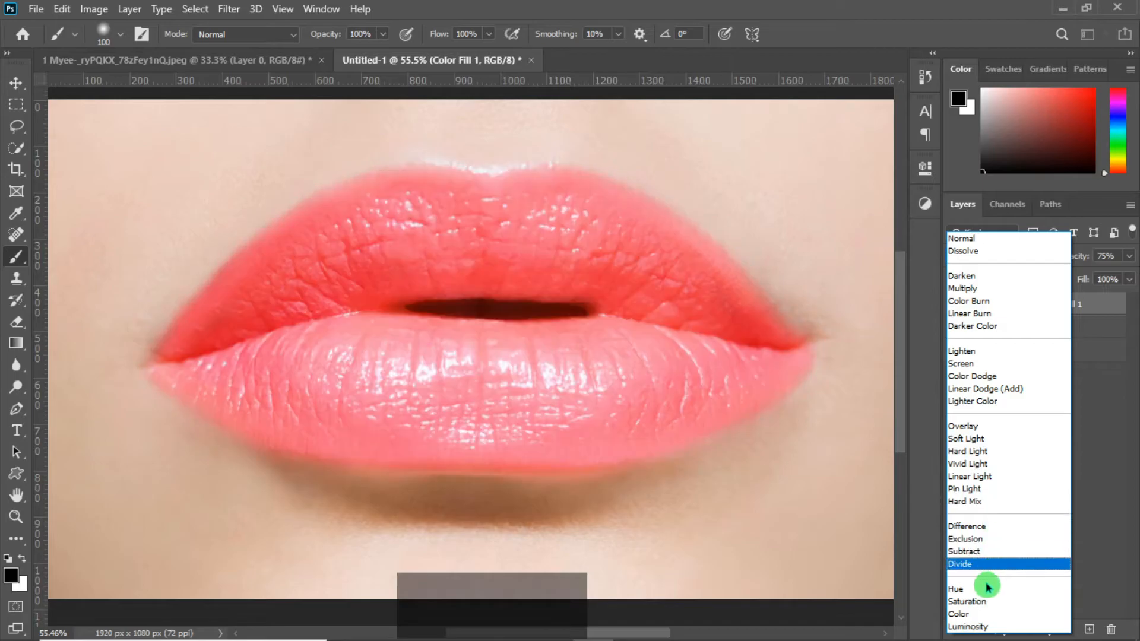
left_click(987, 591)
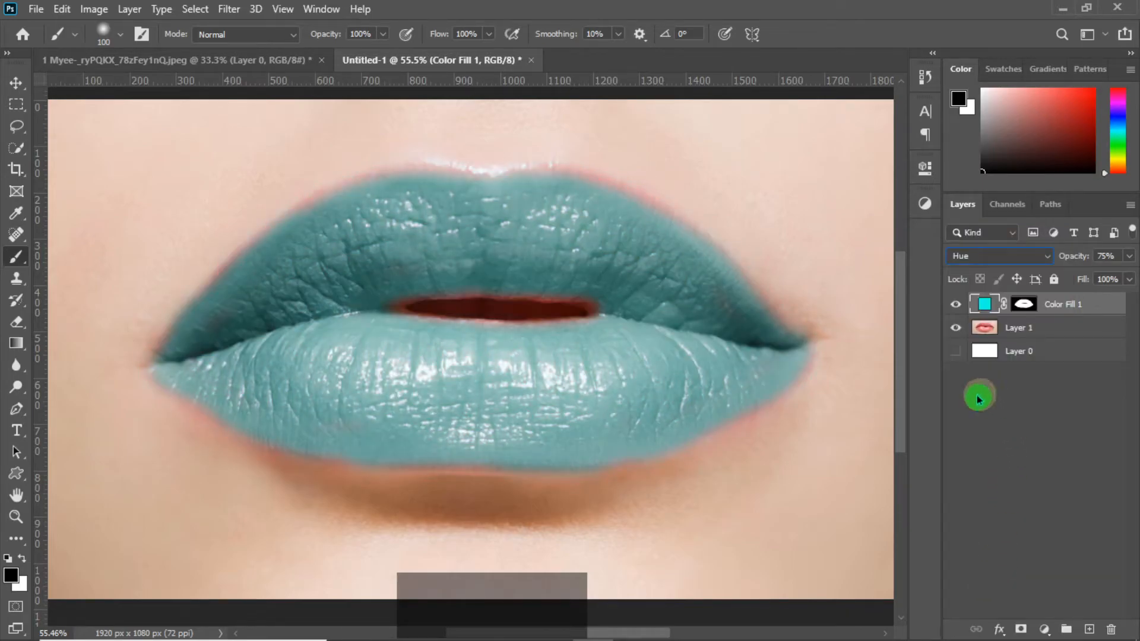
Reopen the fill layer's color and try magenta, purple, blue, green, yellow and orange hues on the lips.
key("i")
double_click(988, 304)
left_click_drag(926, 173, 930, 114)
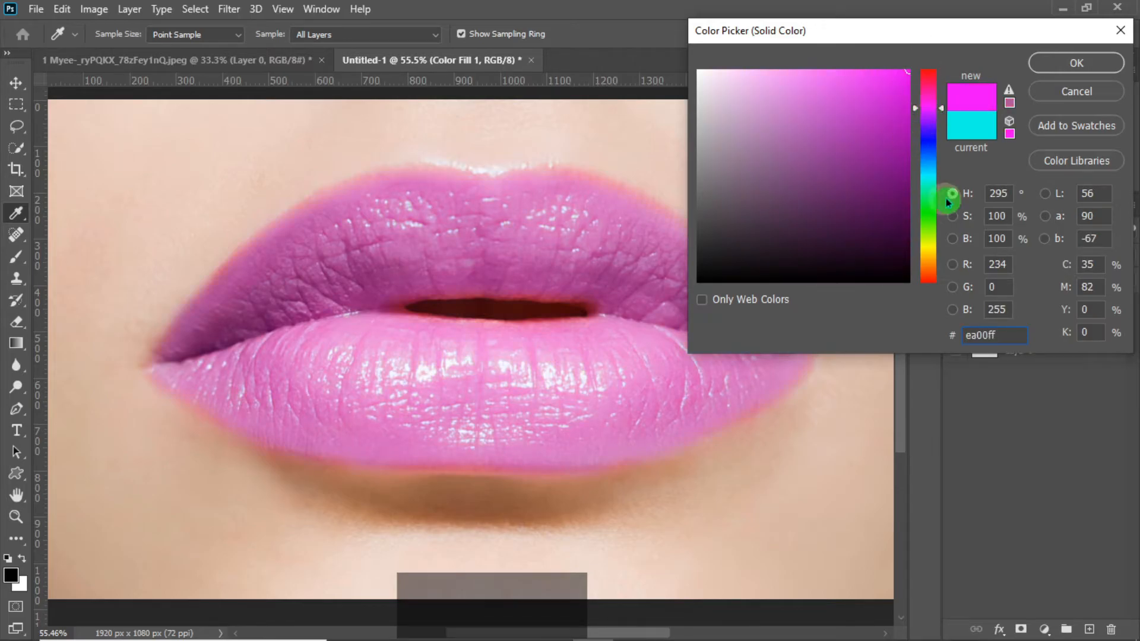
left_click(930, 119)
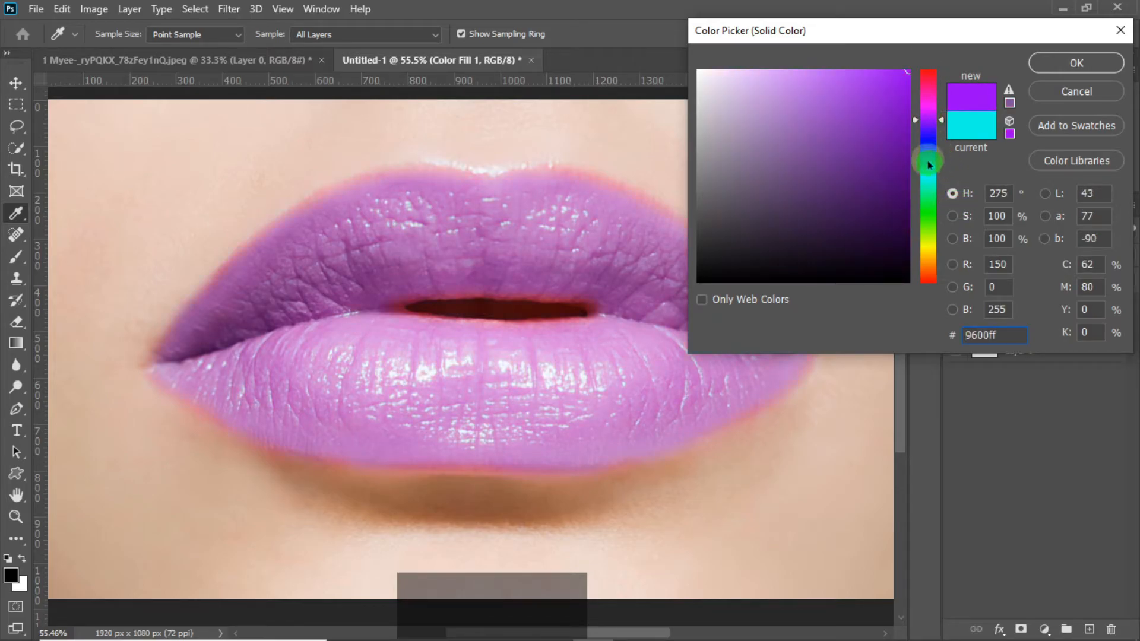
left_click(928, 141)
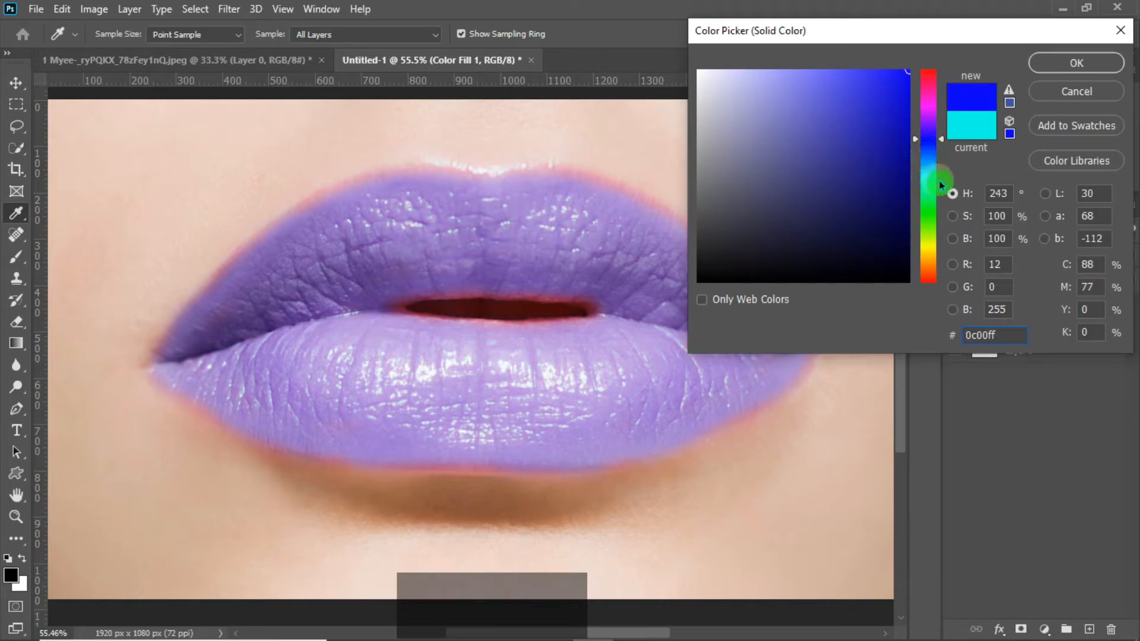
left_click(928, 159)
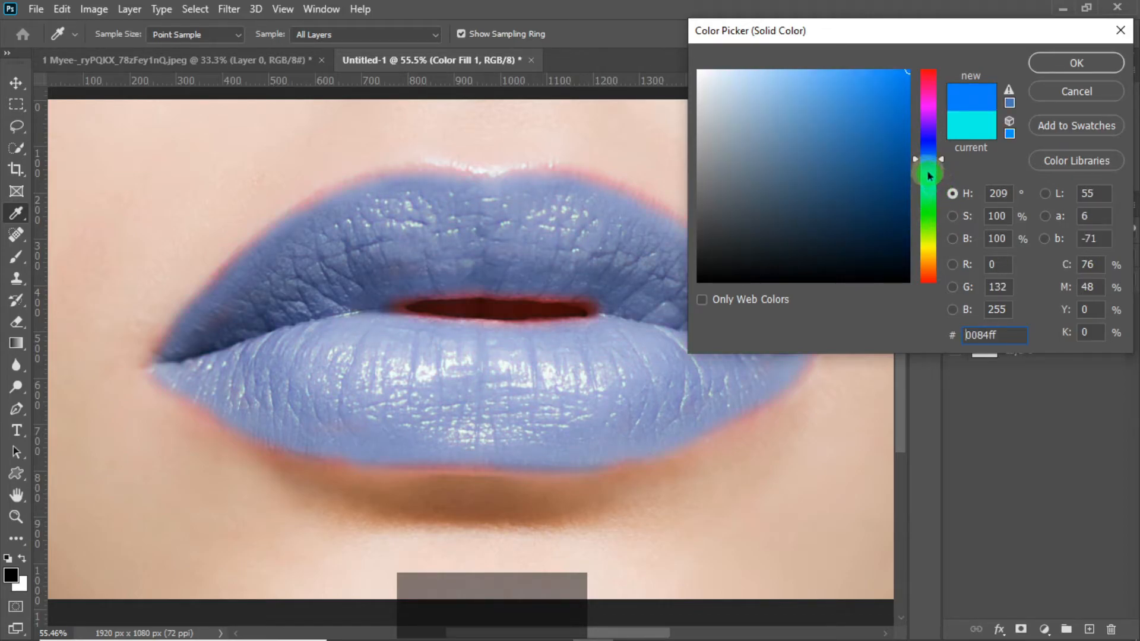
left_click(927, 190)
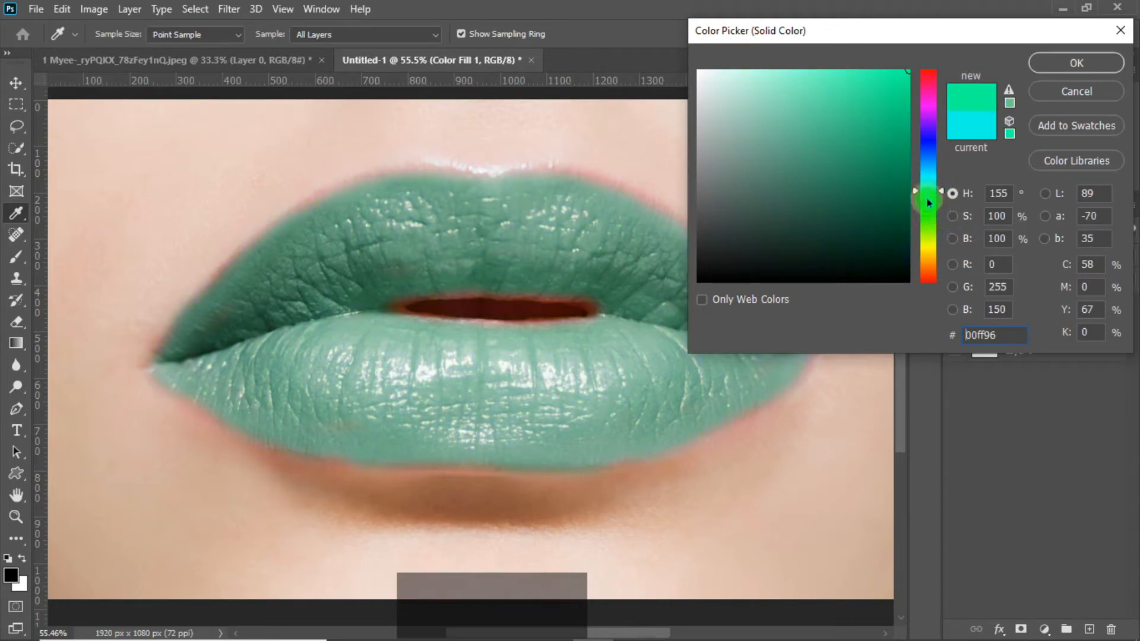
left_click(927, 213)
left_click(928, 237)
left_click(930, 269)
left_click(930, 282)
left_click(930, 159)
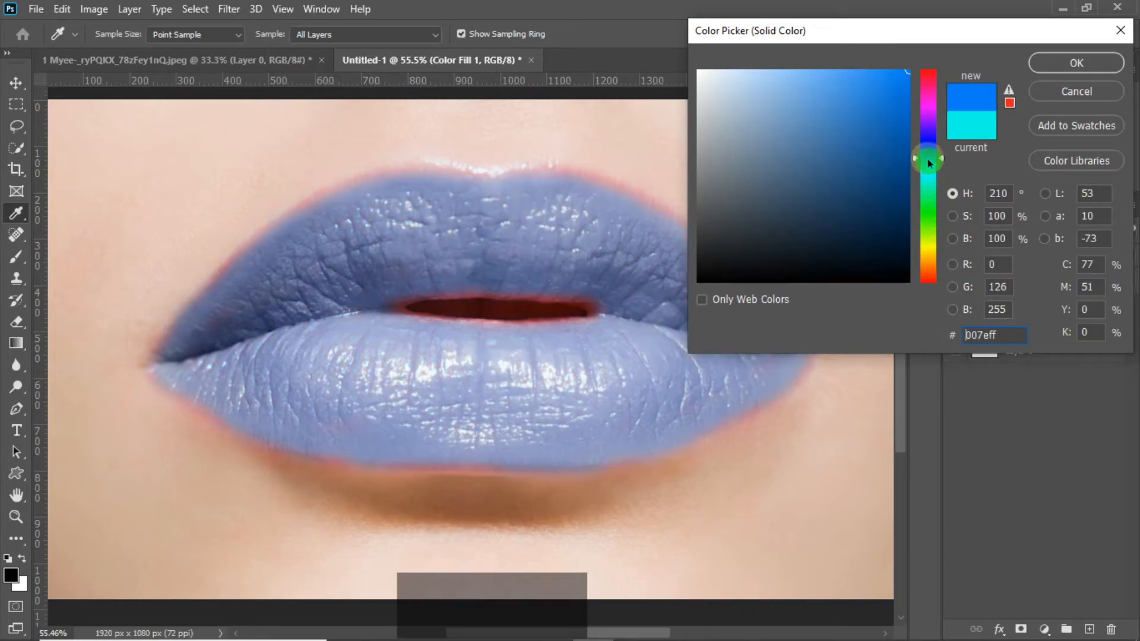
left_click(929, 182)
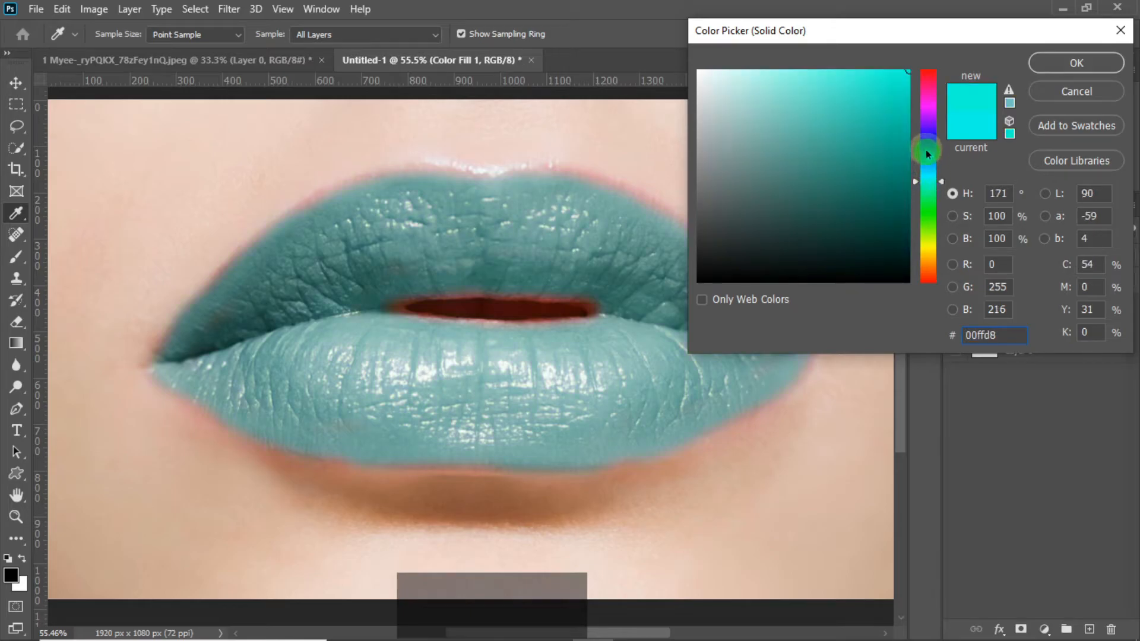
Apply purple-magenta d800ff to the fill layer and toggle its visibility to compare the lips.
left_click(930, 117)
mouse_move(932, 122)
left_mouse_down()
mouse_move(932, 135)
mouse_move(928, 109)
left_mouse_up()
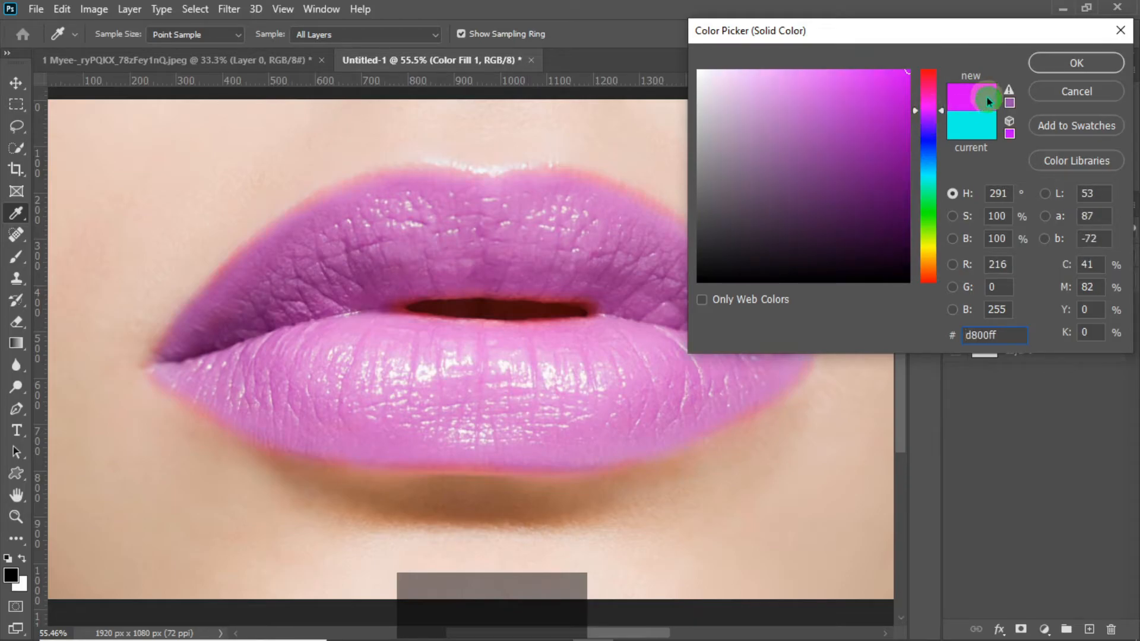
left_click(1072, 63)
left_click(956, 306)
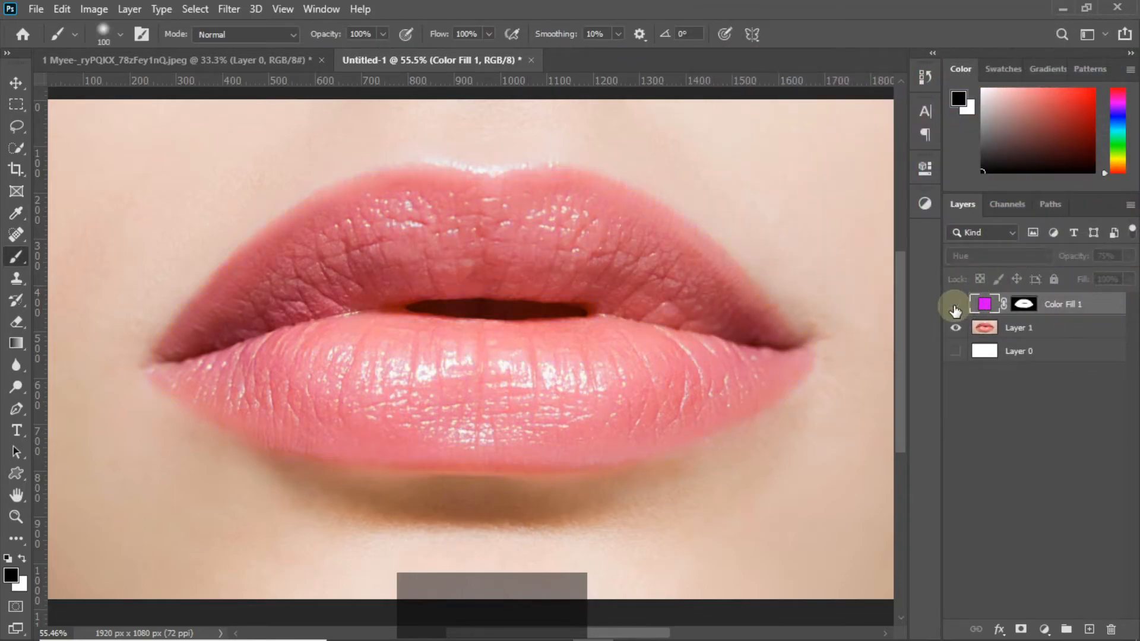
left_click(955, 305)
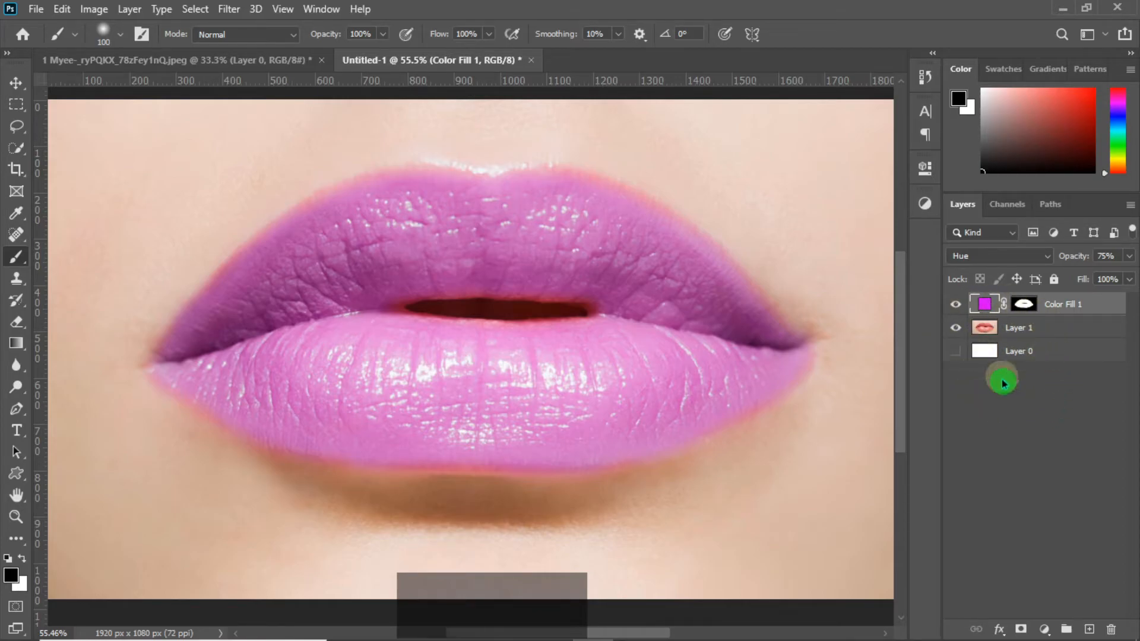
Brush white on the fill layer's mask around the mouth opening so the color covers the inner lip edges.
left_click(1028, 307)
left_click(618, 307)
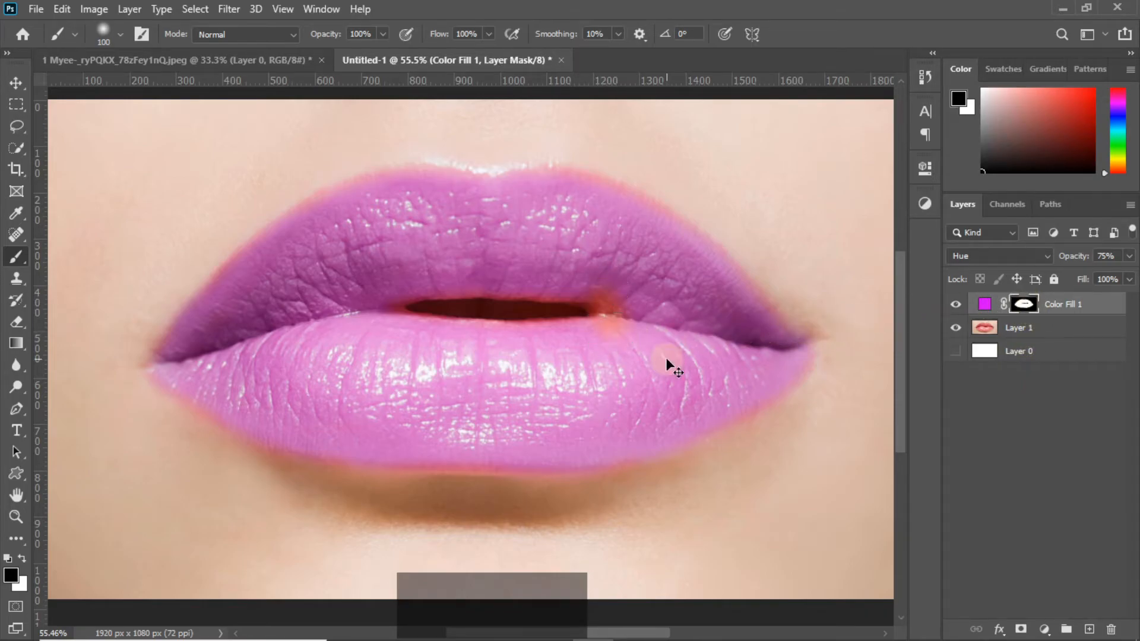
key("ctrl+z")
key("x")
left_click(609, 323)
scroll(522, 311, "up", 4)
key("ctrl+z")
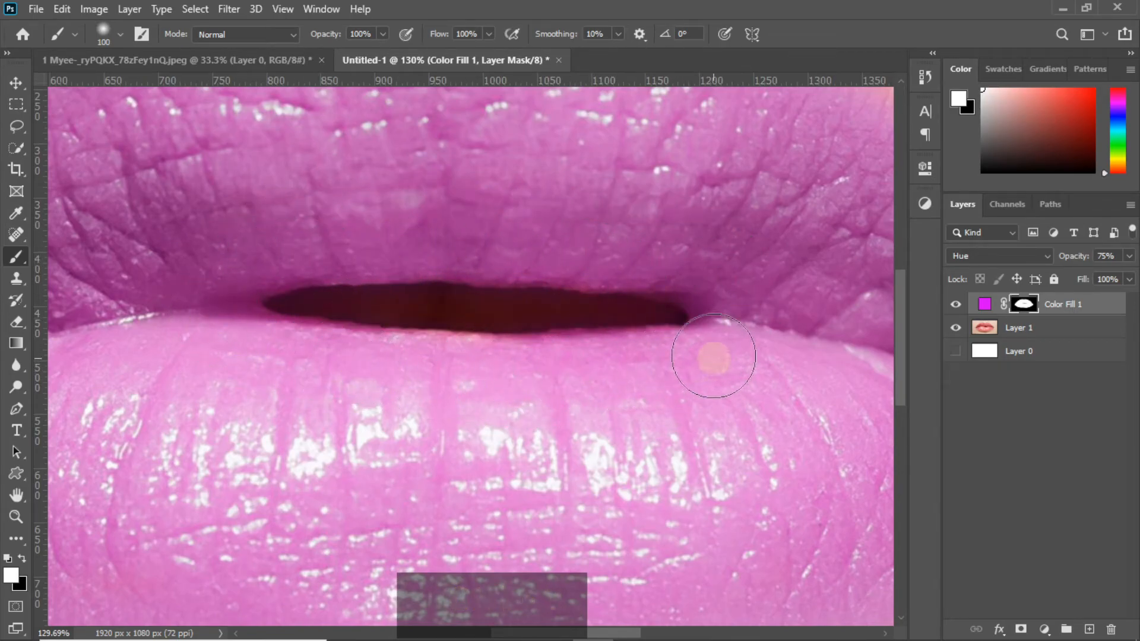
Switch to the Move tool and toggle the fill layer's visibility to compare the lips with the original.
key("z")
left_click(501, 34)
key("v")
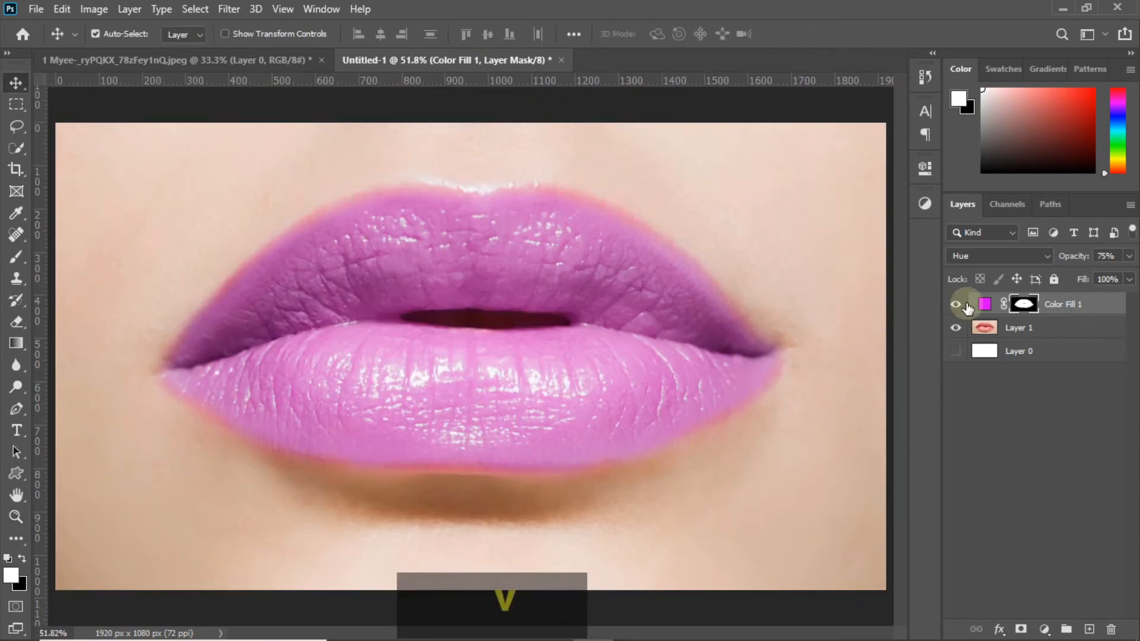
left_click(955, 304)
left_click(955, 305)
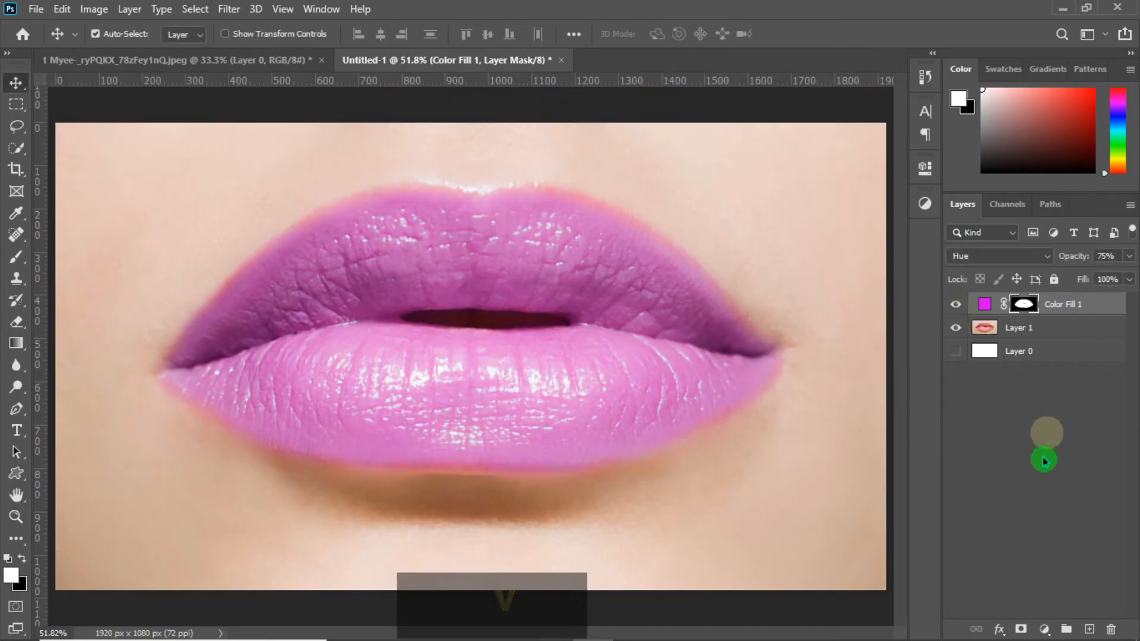
Add a Brightness/Contrast adjustment layer above the fill layer.
mouse_move(1052, 637)
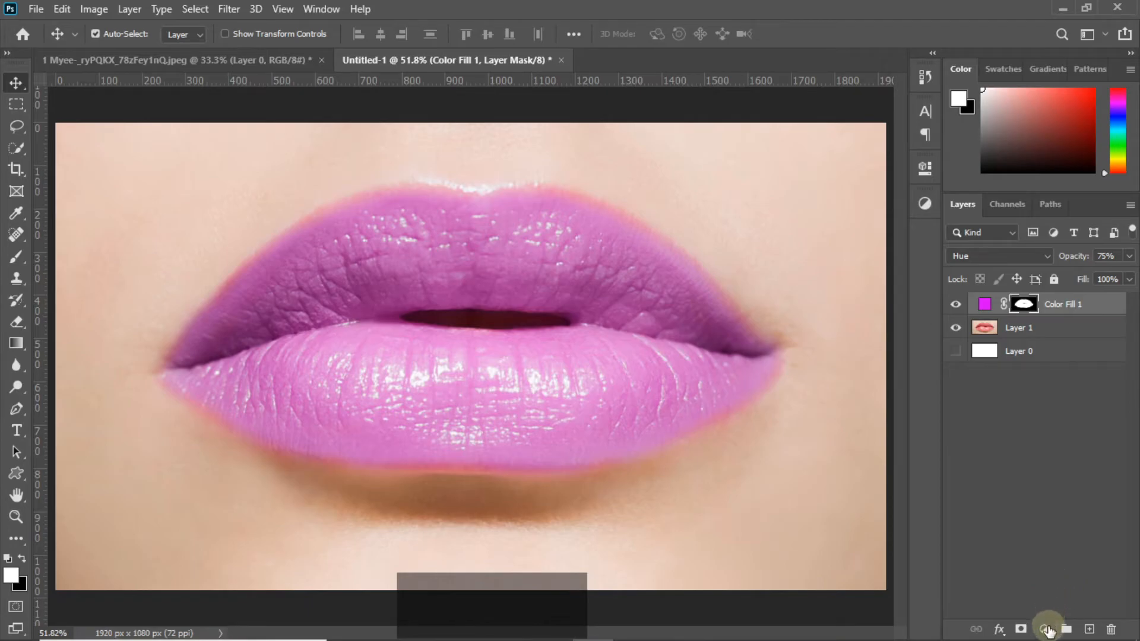
left_click(1050, 629)
left_click(1063, 384)
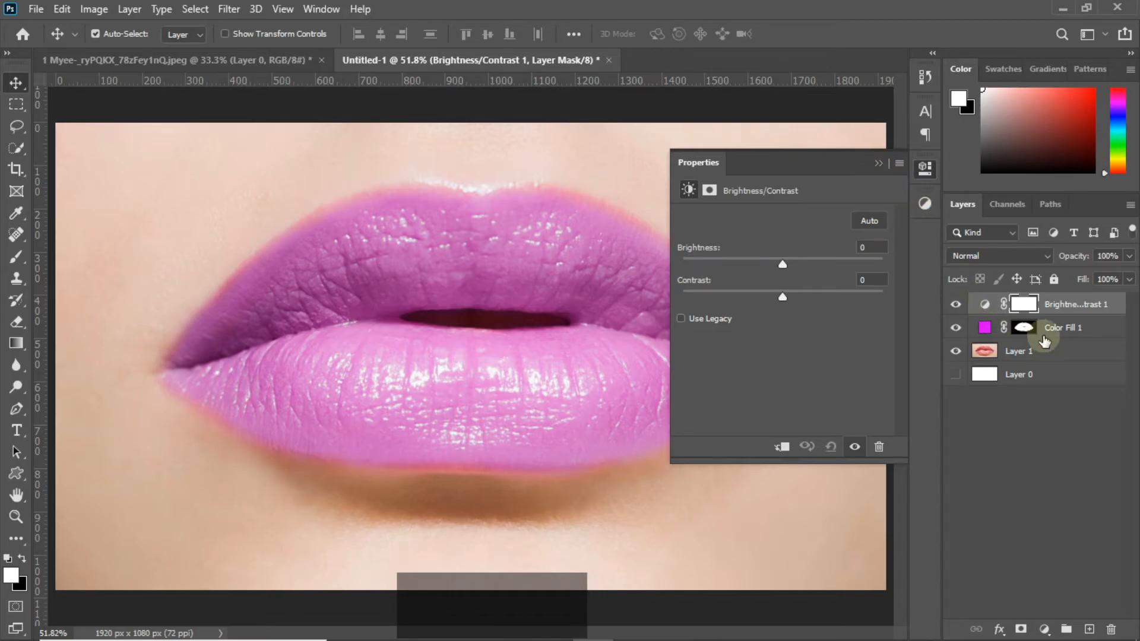
Replace the Brightness/Contrast layer's mask with a copy of the fill layer's lip mask.
left_click(1023, 328)
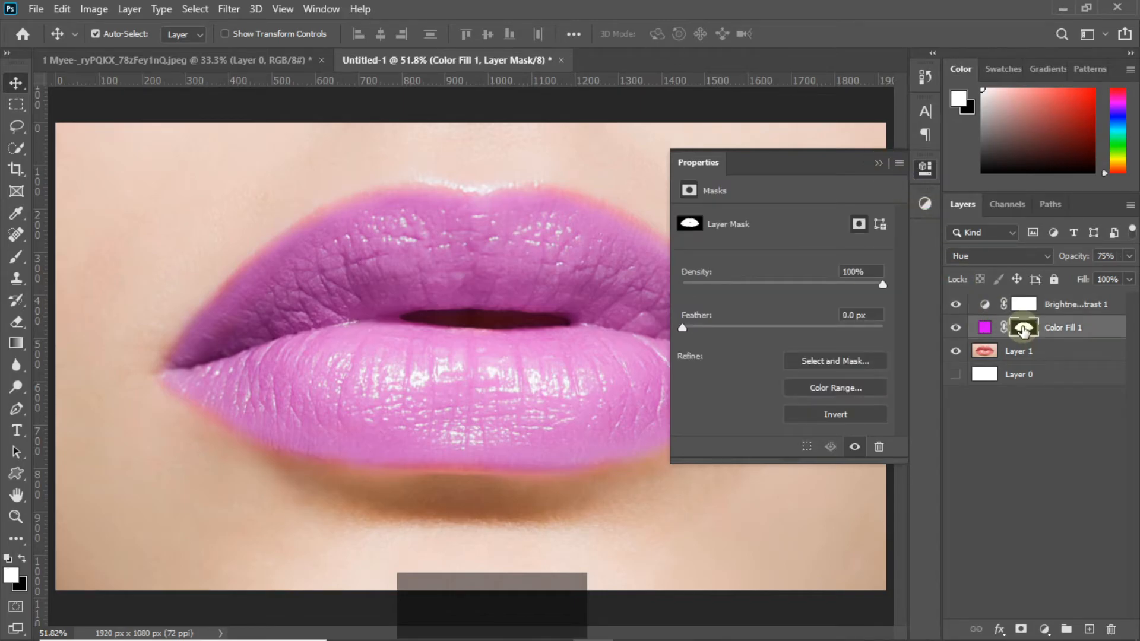
right_click(1021, 331)
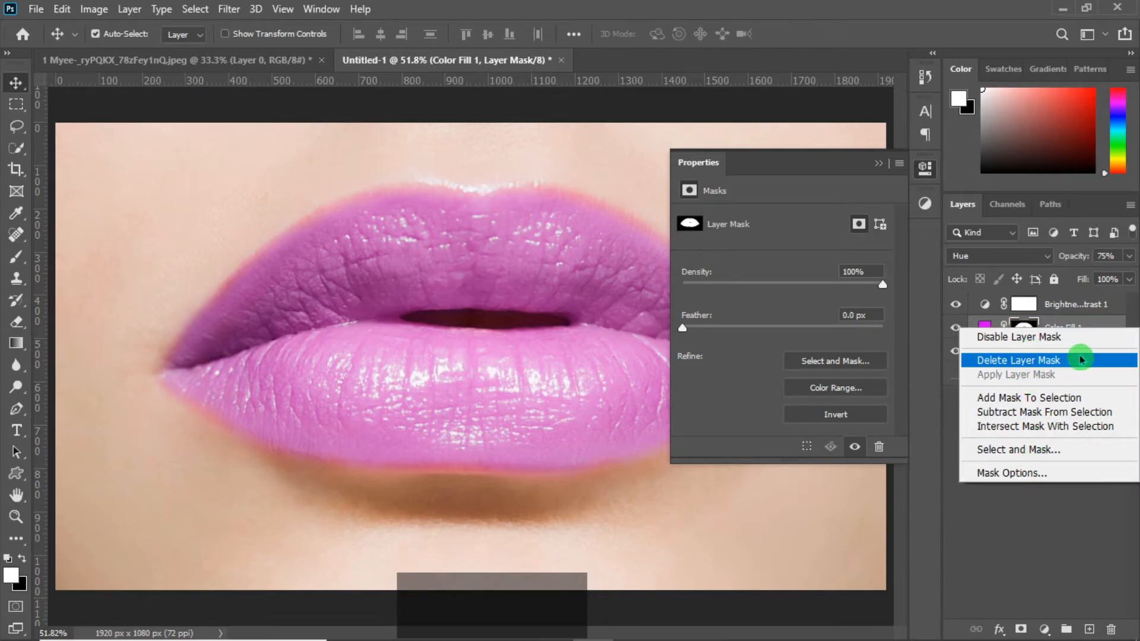
left_click(1093, 308)
mouse_move(1022, 330)
left_mouse_down()
mouse_move(1030, 307)
mouse_move(1019, 312)
left_mouse_up()
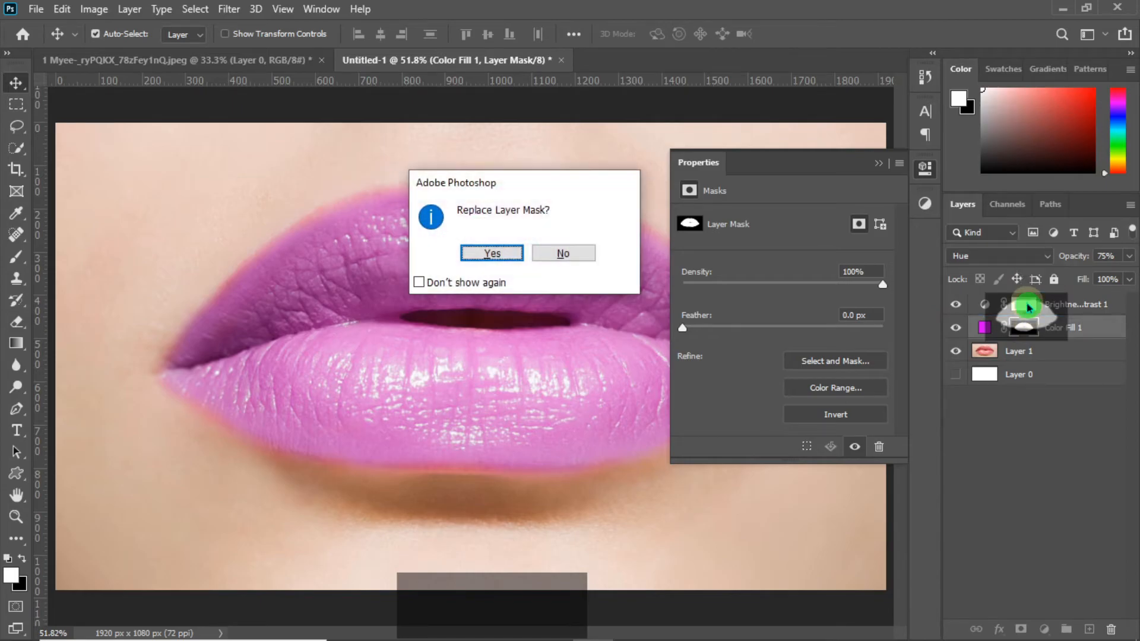
left_click(491, 253)
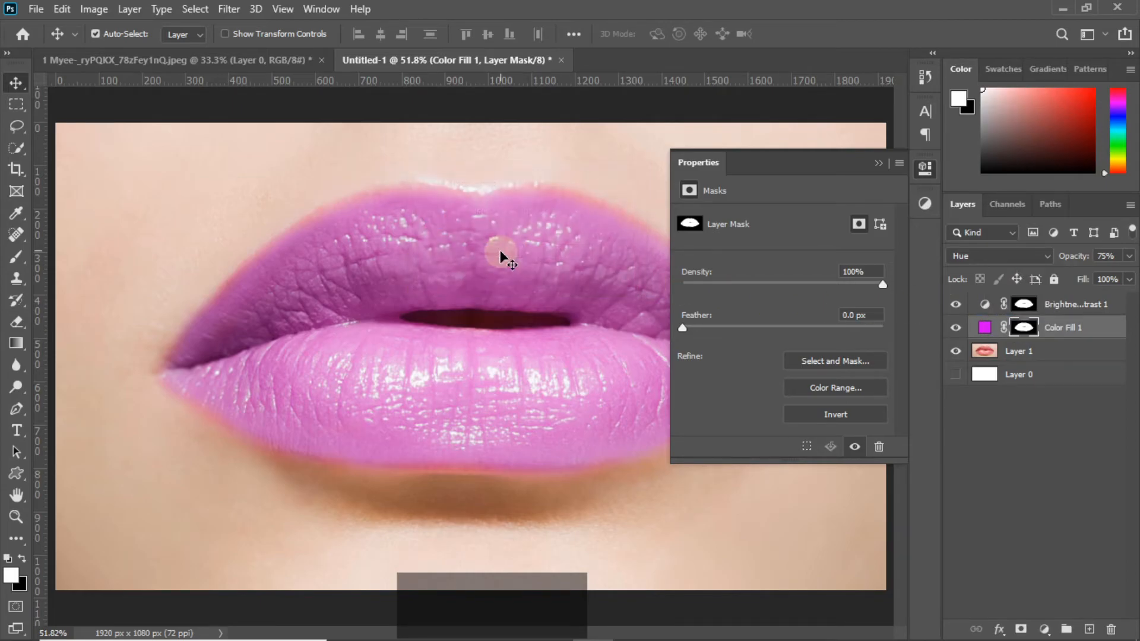
Lower the Brightness/Contrast layer's brightness, raise its contrast, and toggle its visibility to compare the lips.
left_click(1024, 306)
left_click(984, 304)
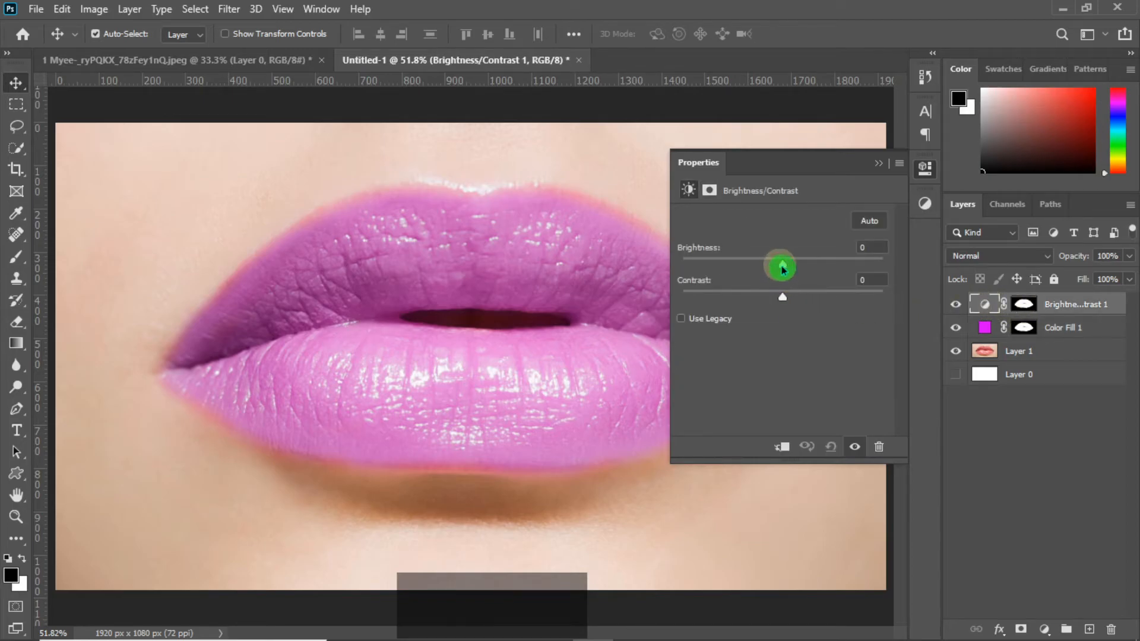
left_click_drag(786, 264, 735, 272)
left_click_drag(783, 303, 852, 300)
left_click(881, 165)
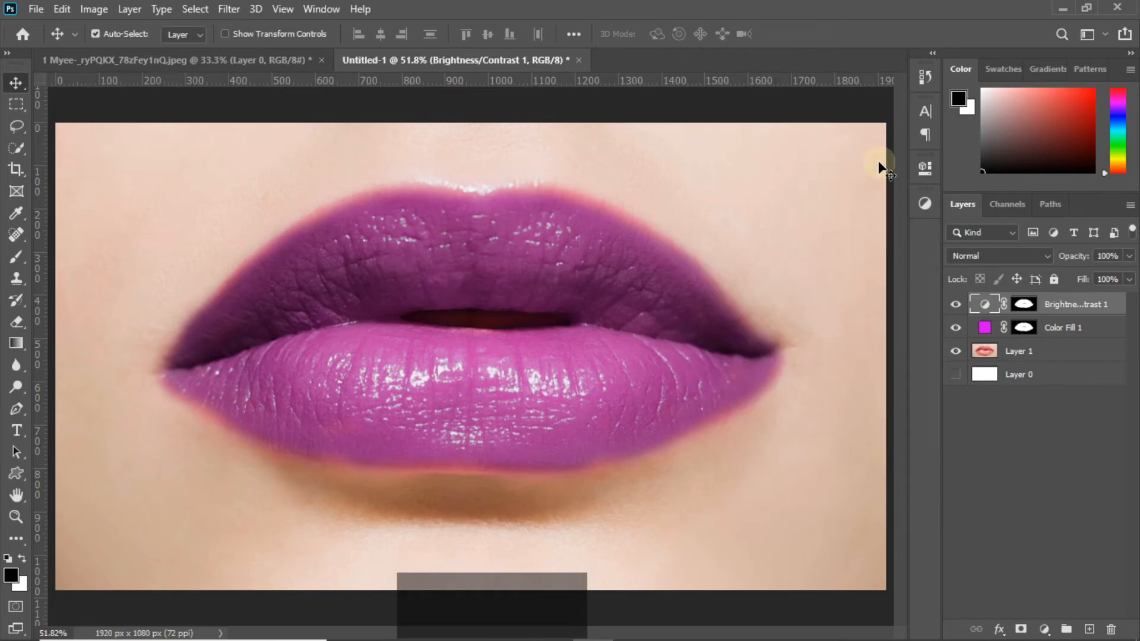
left_click(956, 305)
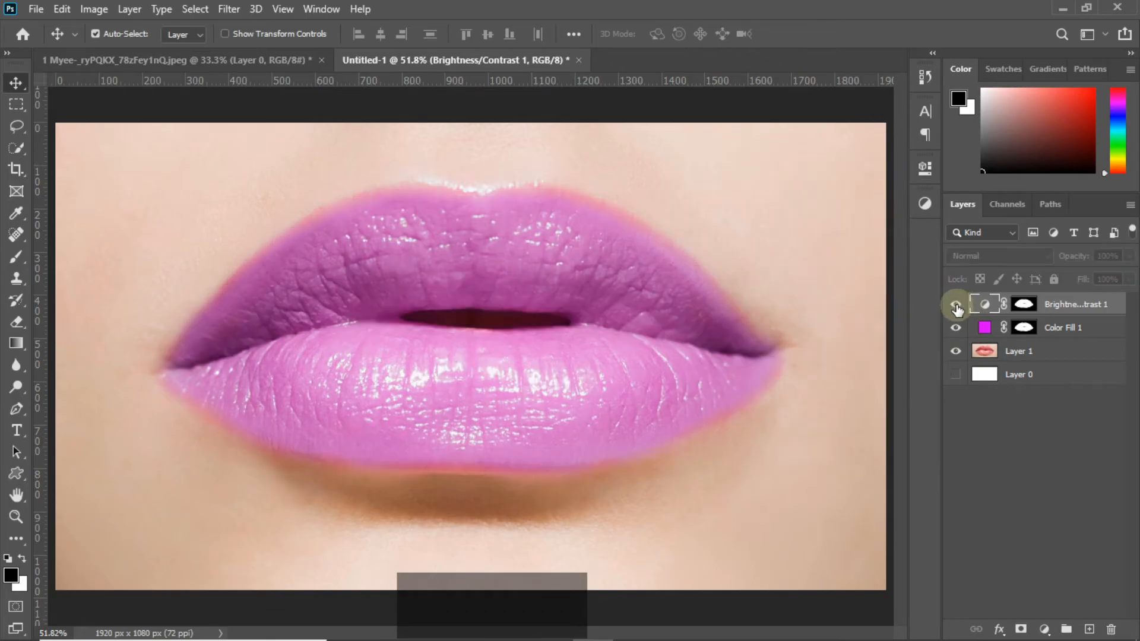
left_click(956, 304)
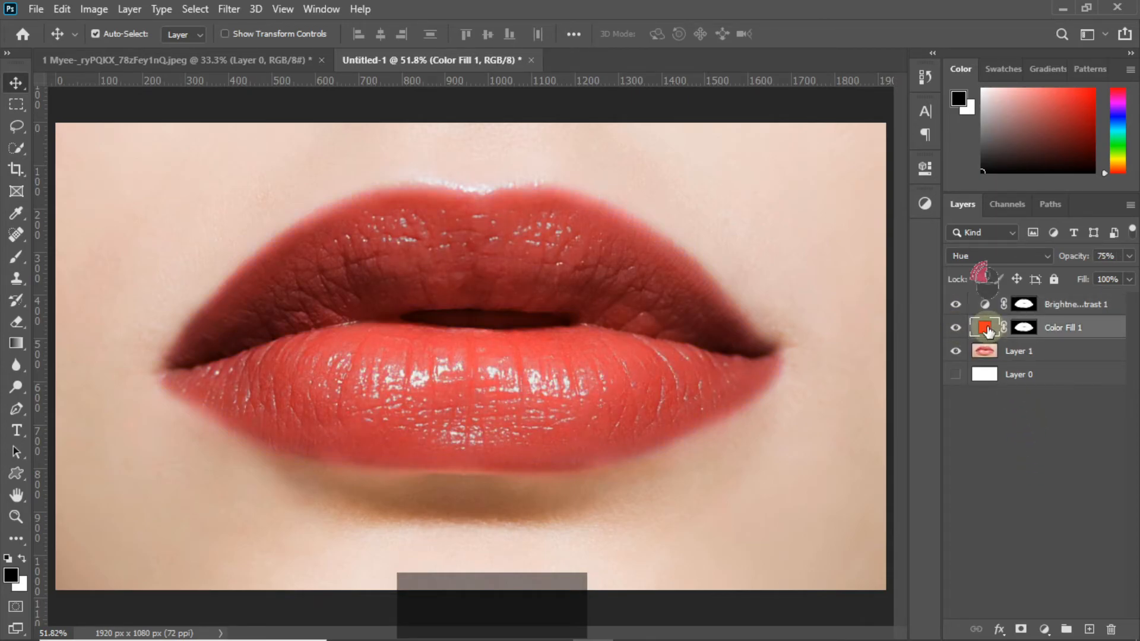
Change the fill layer's color to magenta and toggle the Brightness/Contrast layer's visibility to compare the lips.
double_click(987, 330)
left_click_drag(809, 30, 990, 20)
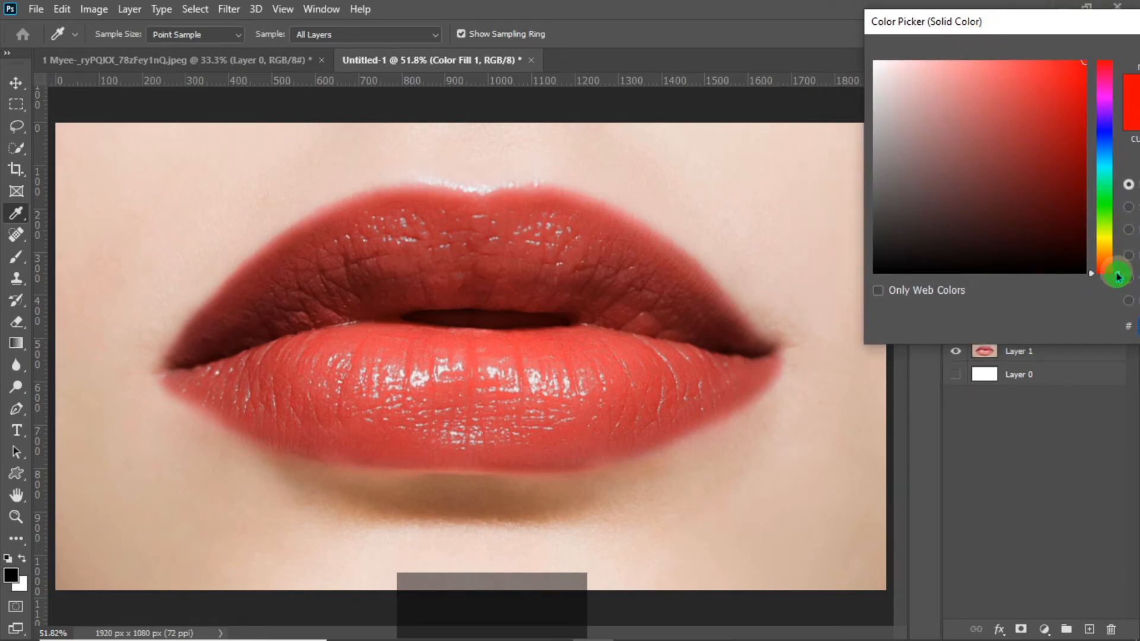
left_click_drag(1118, 275, 1117, 110)
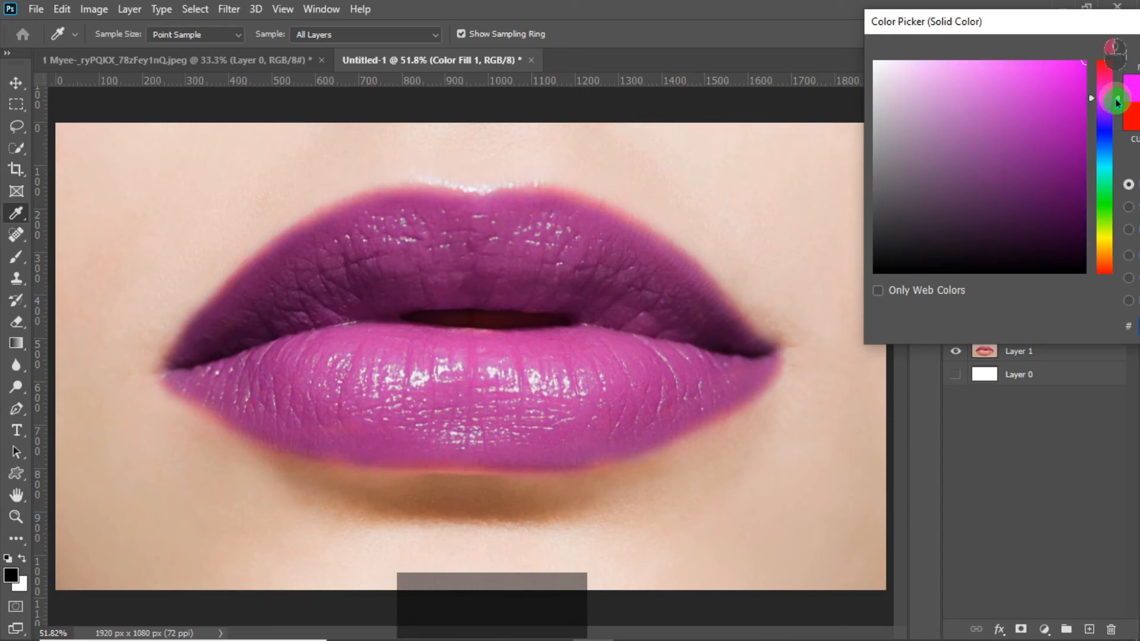
left_click_drag(1097, 29, 906, 72)
left_click(1062, 98)
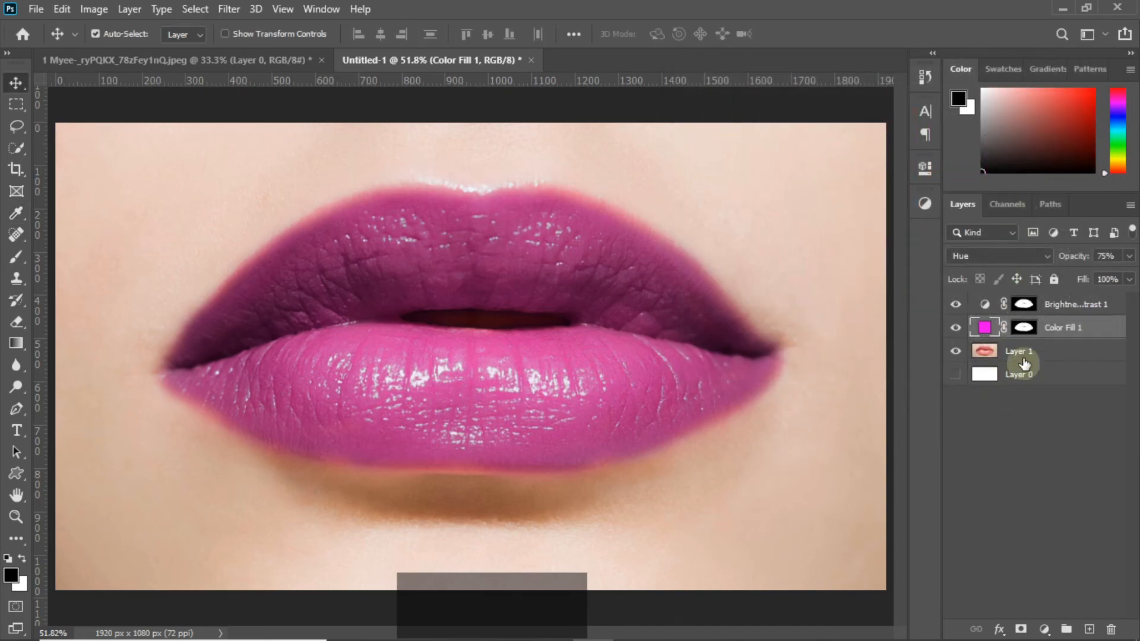
left_click(956, 304)
left_click(956, 305)
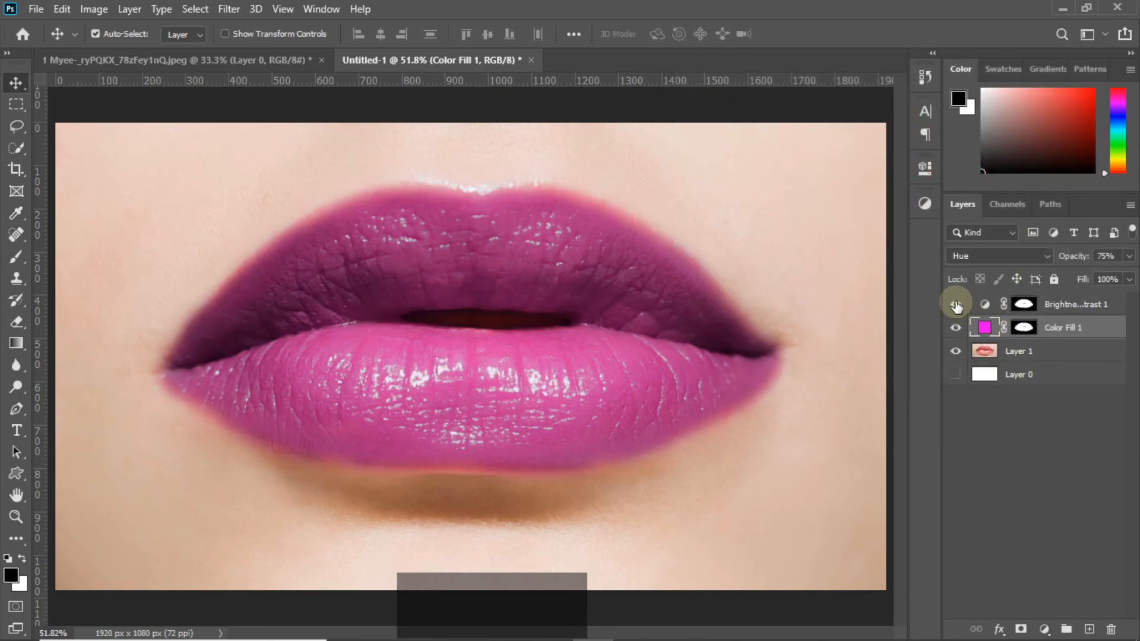